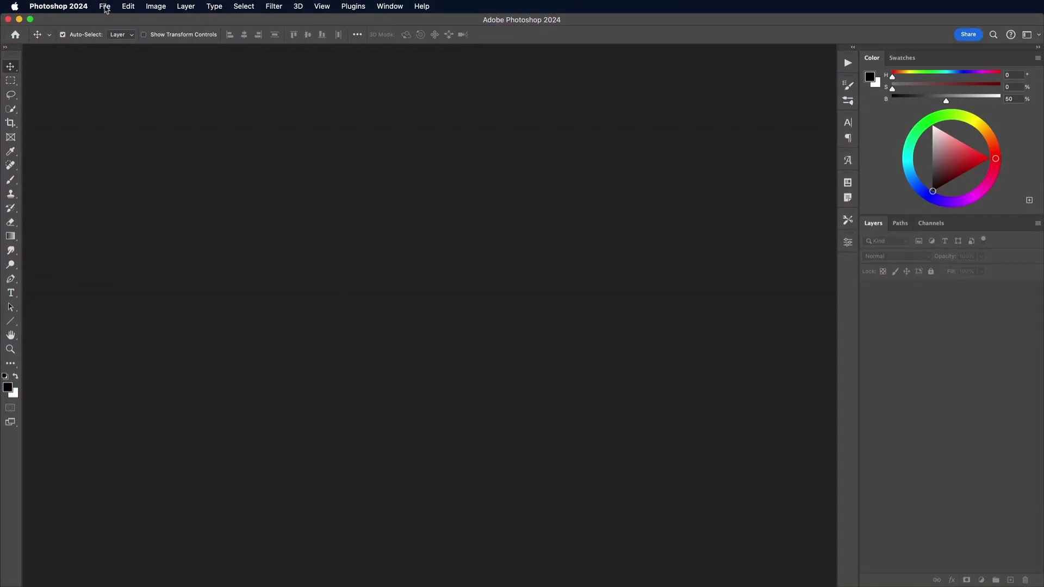
- Create a new 2000 × 2500 px document from File > New
{"action": "left_click", "coordinate": [105, 7]}
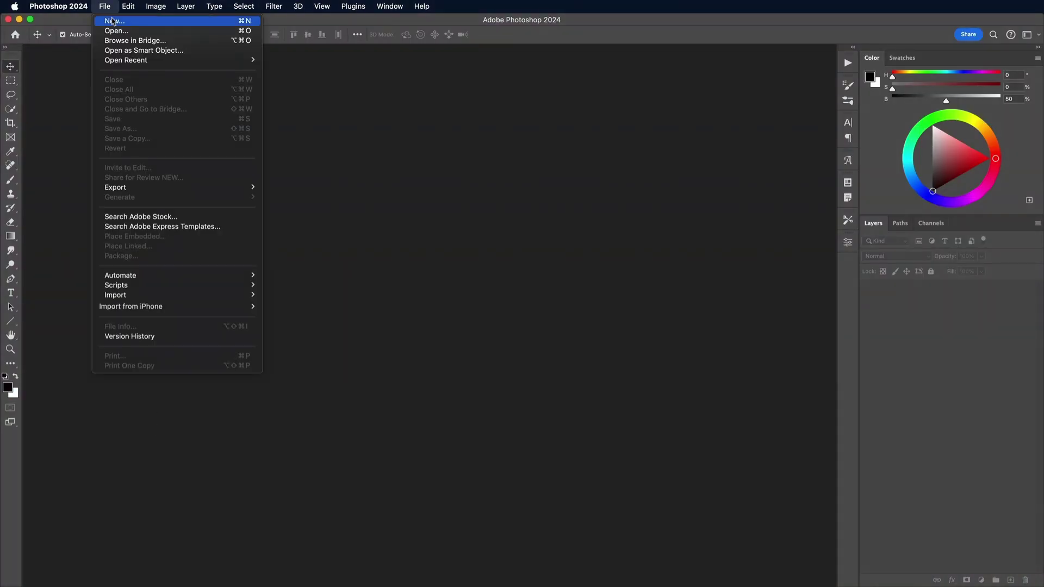
{"action": "left_click", "coordinate": [113, 21]}
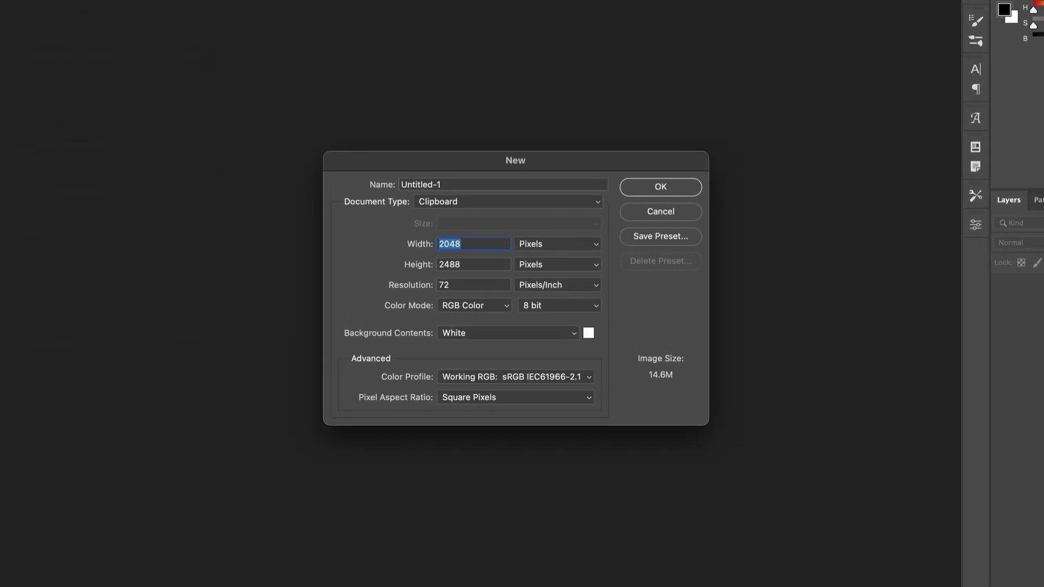
{"action": "type", "text": "2000"}
{"action": "key", "text": "Tab"}
{"action": "type", "text": "2"}
{"action": "key", "text": "Return"}
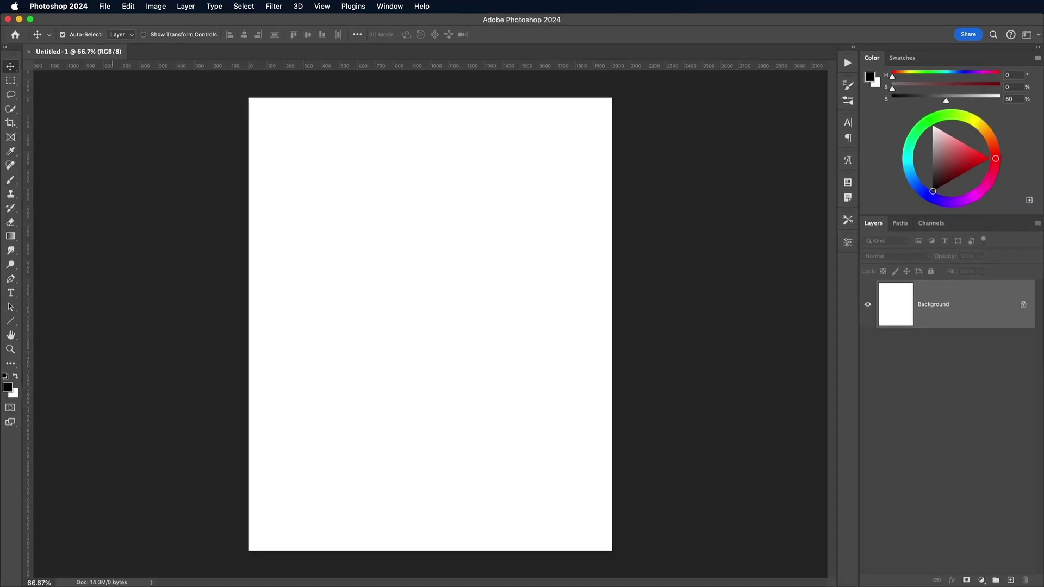
- Paste the portrait photo into Untitled-1 as Layer 1 and shift it so the face is centred
{"action": "key", "text": "F11"}
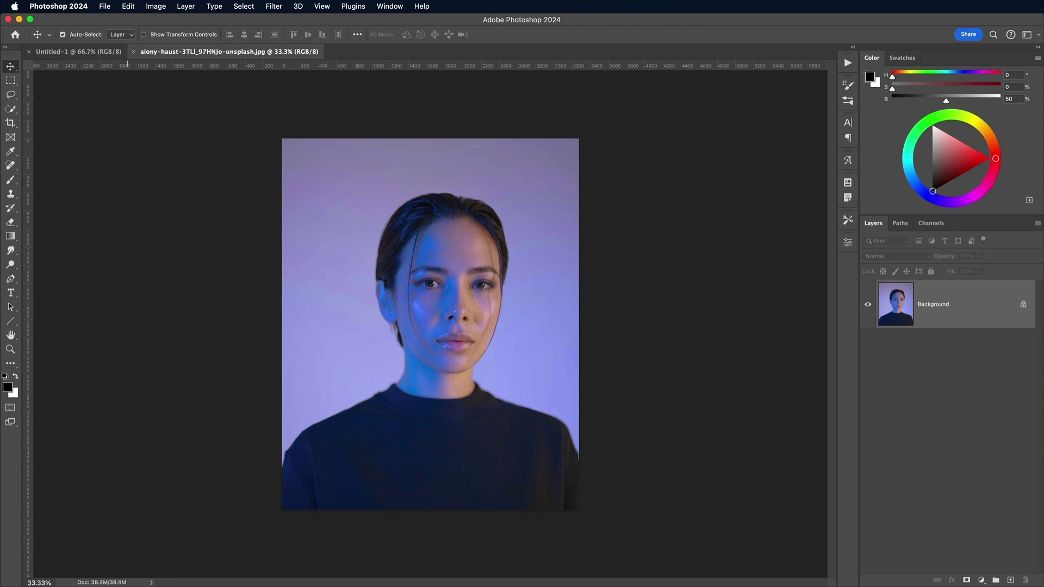
{"action": "key", "text": "super+a"}
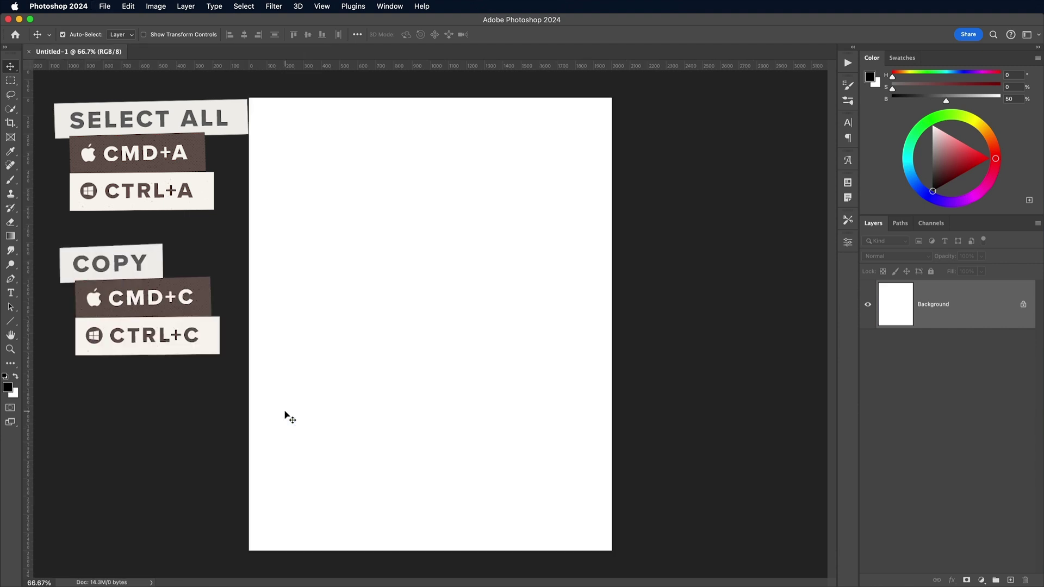
{"action": "key", "text": "super+v"}
{"action": "key", "text": "super+t"}
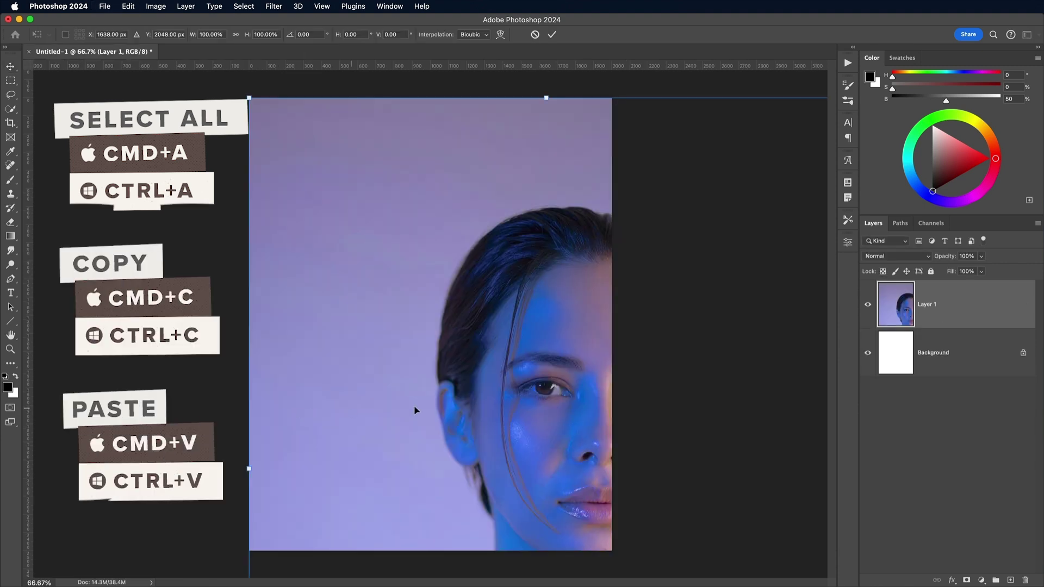
{"action": "left_click_drag", "start_coordinate": [415, 410], "coordinate": [354, 340]}
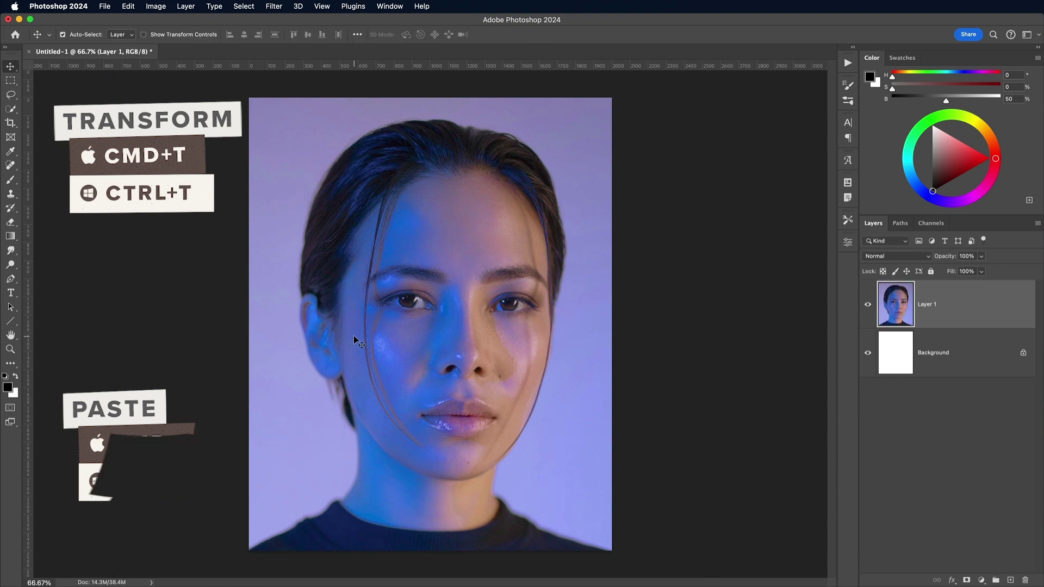
{"action": "key", "text": "Return"}
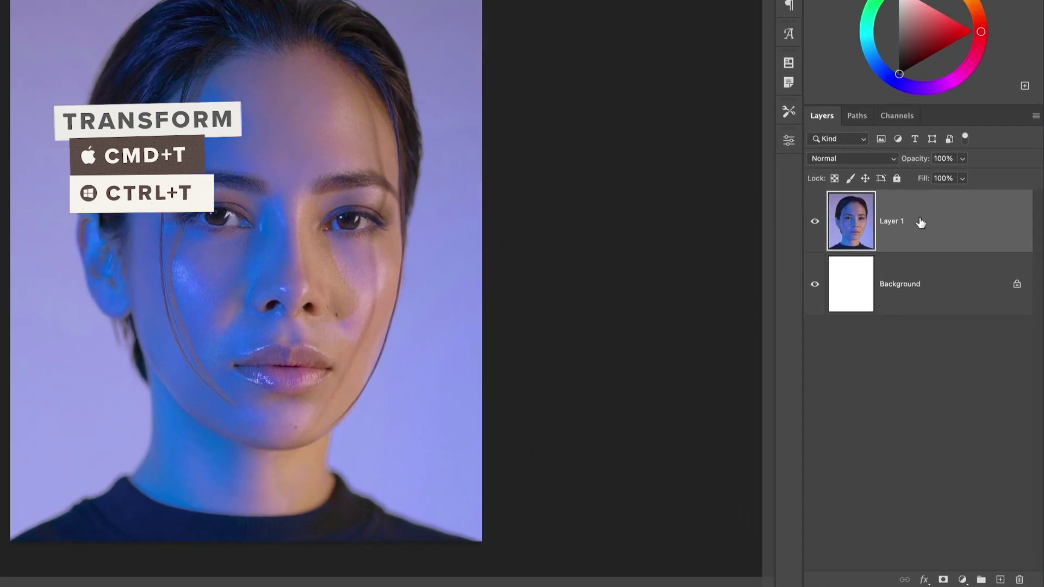
- Convert Layer 1 to a smart object and apply Shadows/Highlights with shadows at 100%
{"action": "right_click", "coordinate": [921, 222]}
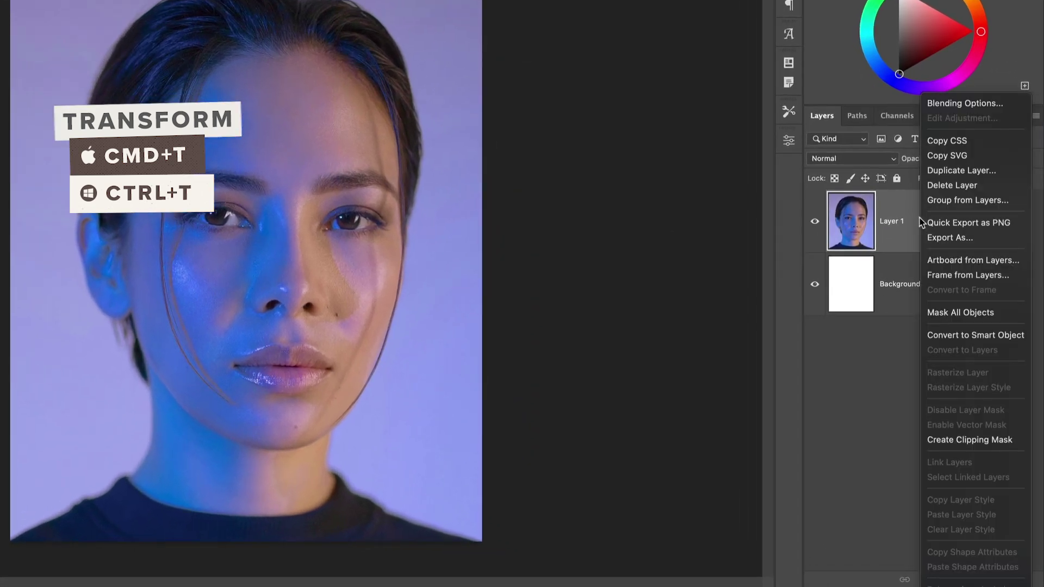
{"action": "left_click", "coordinate": [957, 336]}
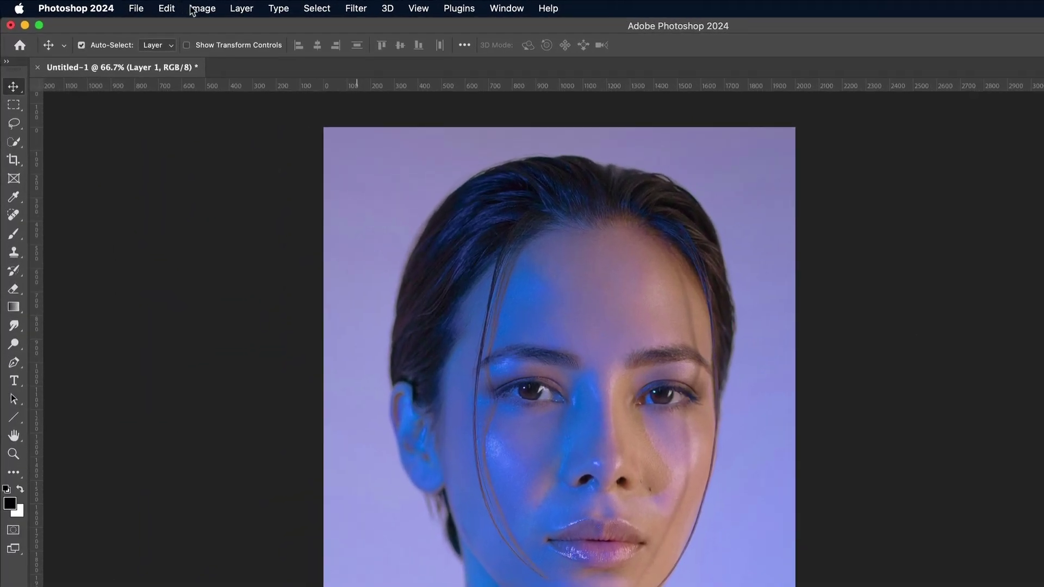
{"action": "left_click", "coordinate": [155, 6]}
{"action": "mouse_move", "coordinate": [171, 44]}
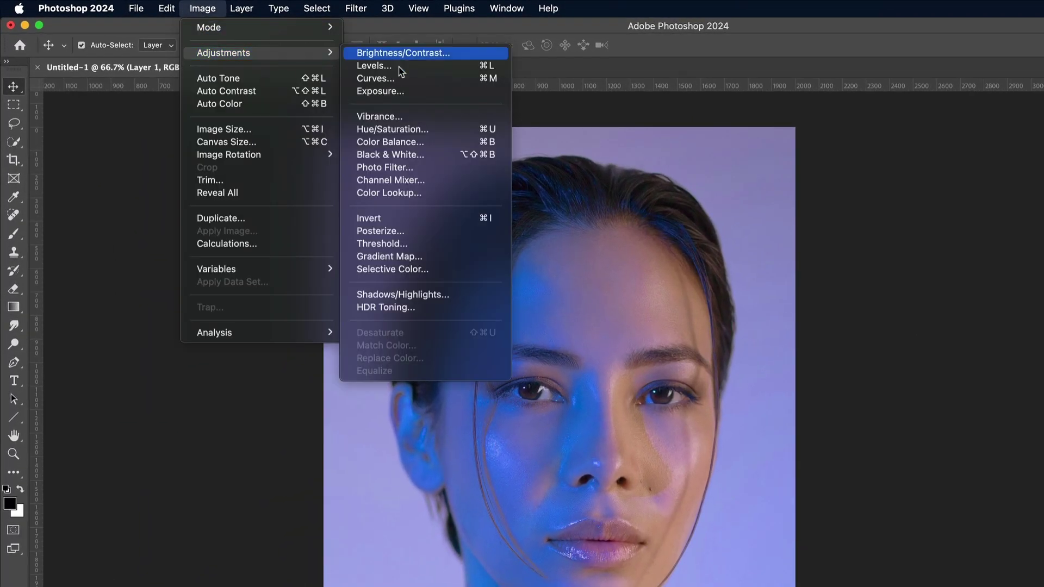
{"action": "left_click", "coordinate": [395, 295]}
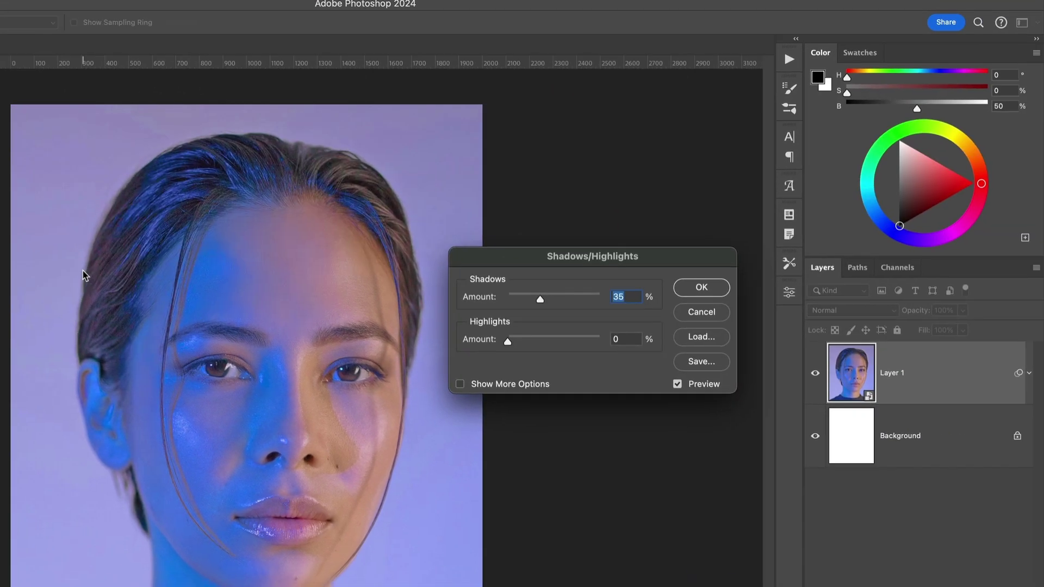
{"action": "left_click_drag", "start_coordinate": [539, 300], "coordinate": [630, 306]}
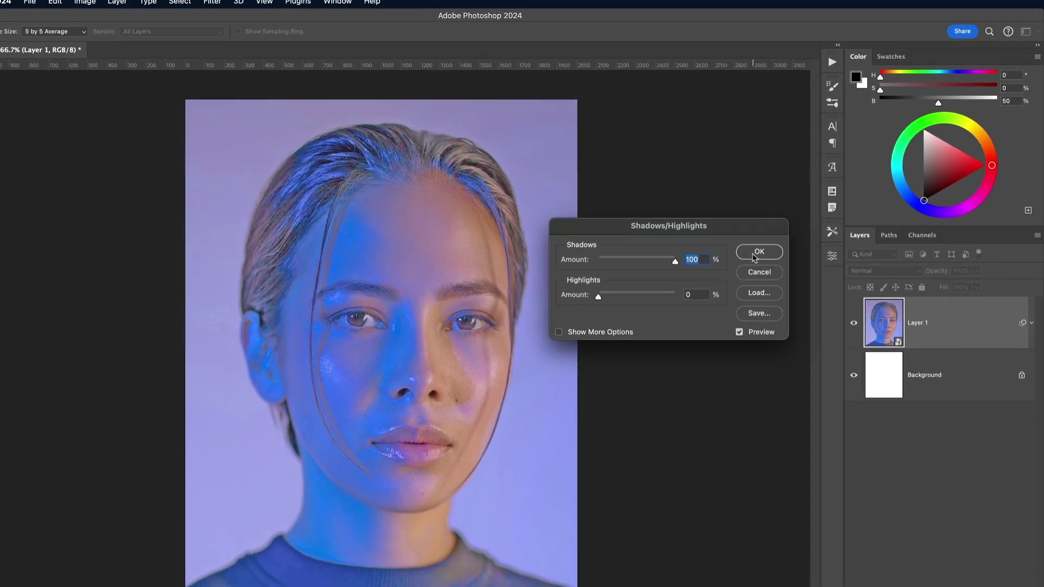
{"action": "left_click", "coordinate": [694, 291]}
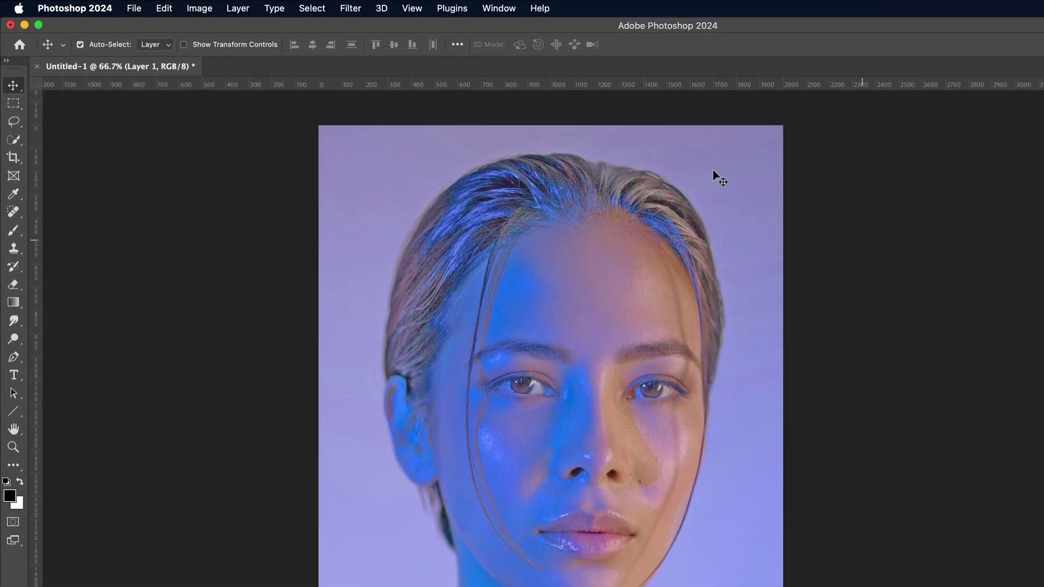
- Apply a Median noise filter with radius 5 to the portrait
{"action": "left_click", "coordinate": [274, 6]}
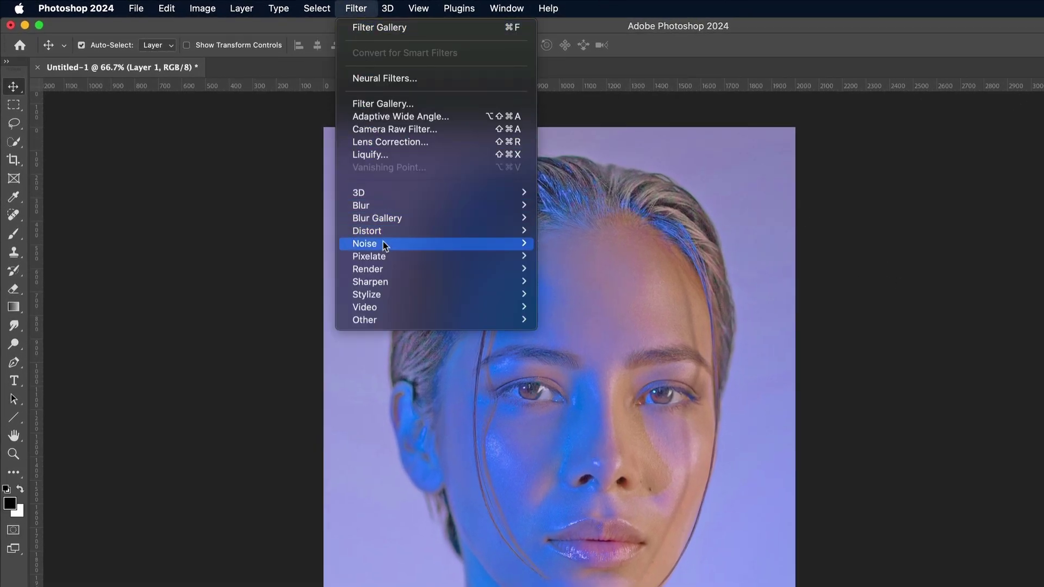
{"action": "mouse_move", "coordinate": [383, 243]}
{"action": "left_click", "coordinate": [584, 283]}
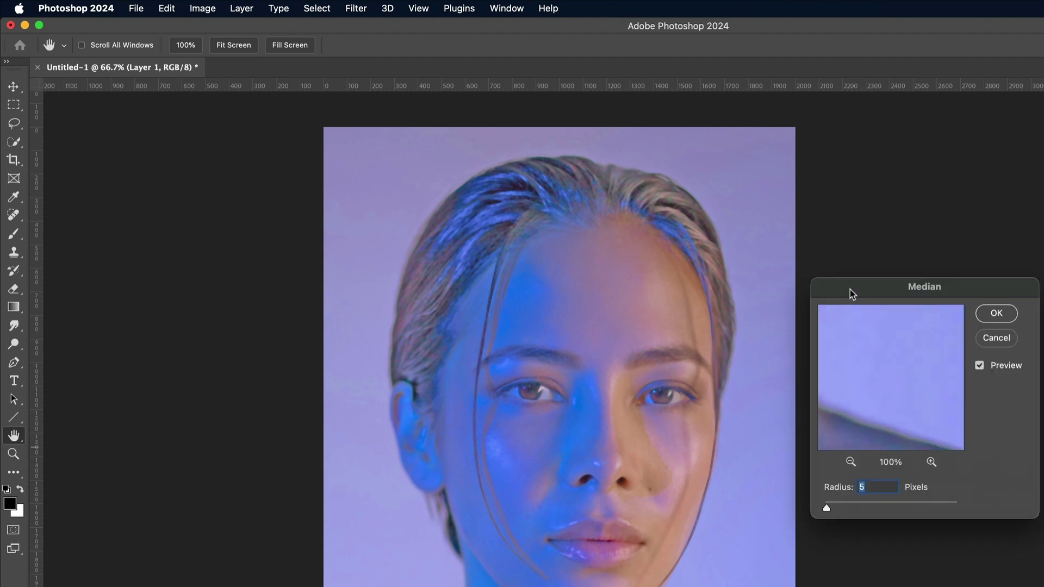
{"action": "left_click_drag", "start_coordinate": [889, 289], "coordinate": [787, 290]}
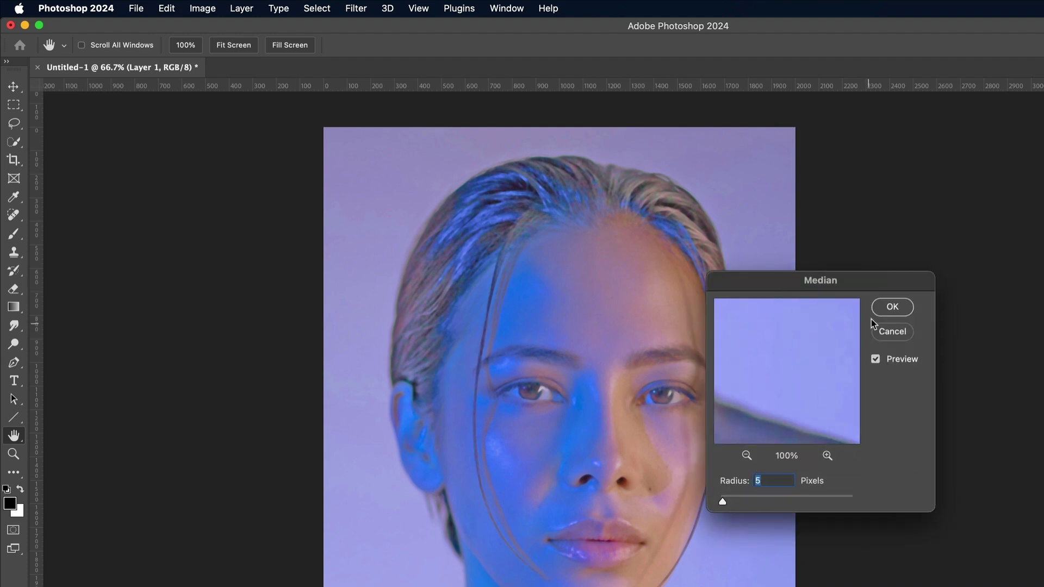
{"action": "left_click", "coordinate": [892, 307]}
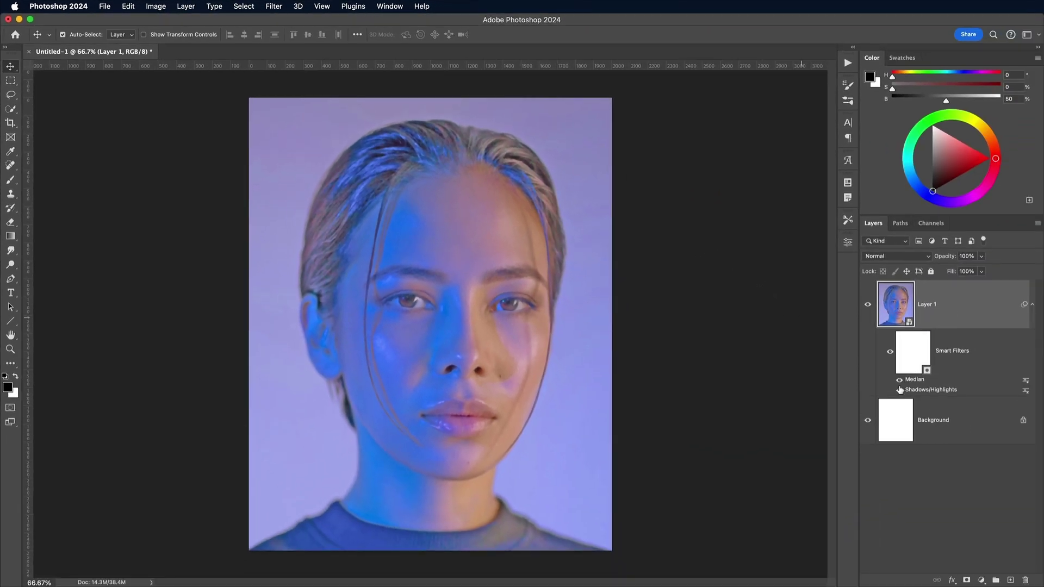
- Add a new layer and set the foreground colour to mid grey (brightness 50)
{"action": "left_click", "coordinate": [1013, 582]}
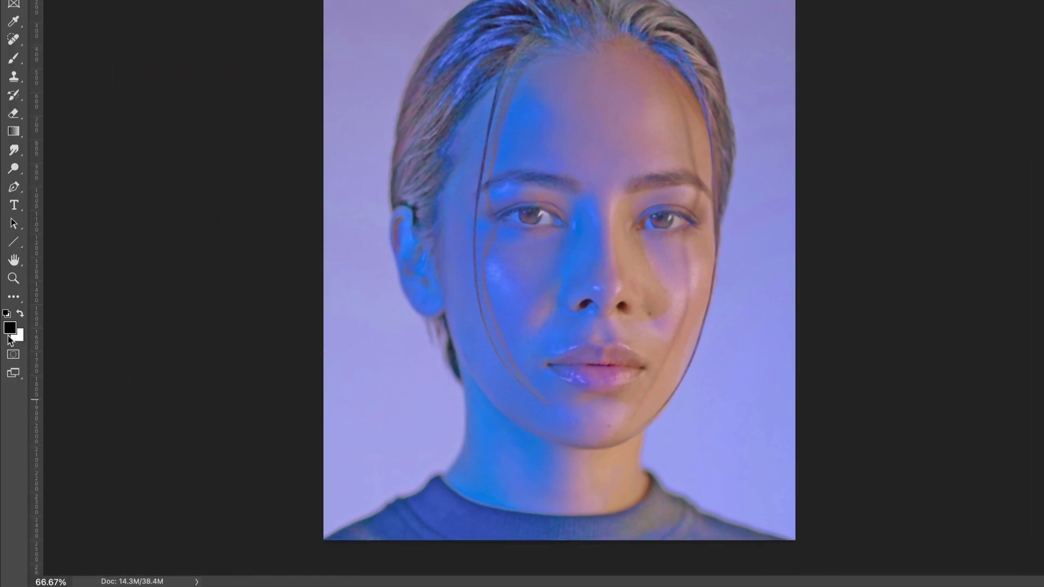
{"action": "key", "text": "i"}
{"action": "left_click", "coordinate": [9, 328]}
{"action": "left_click_drag", "start_coordinate": [751, 152], "coordinate": [683, 98]}
{"action": "left_click", "coordinate": [881, 254]}
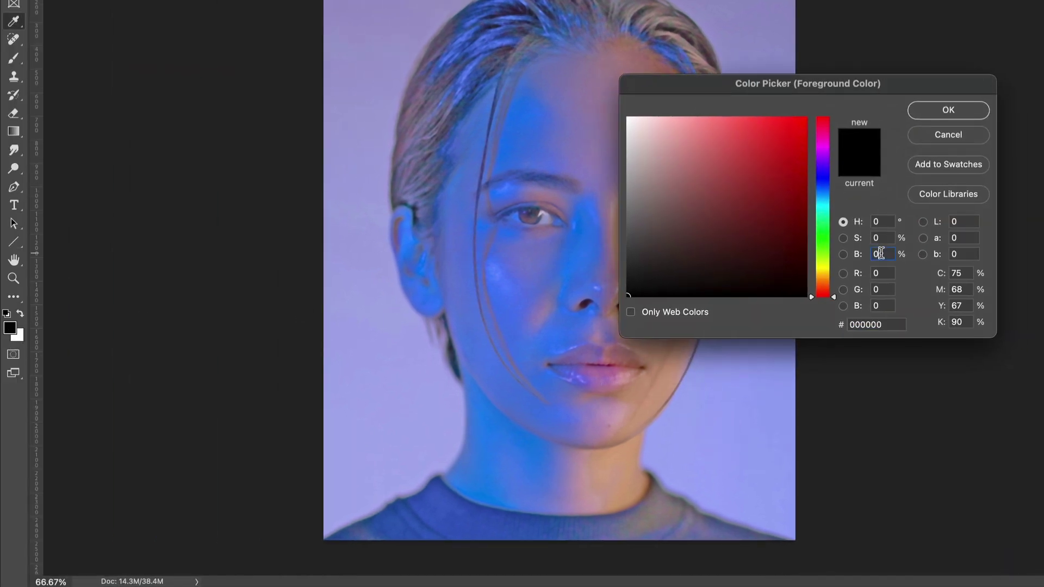
{"action": "type", "text": "50"}
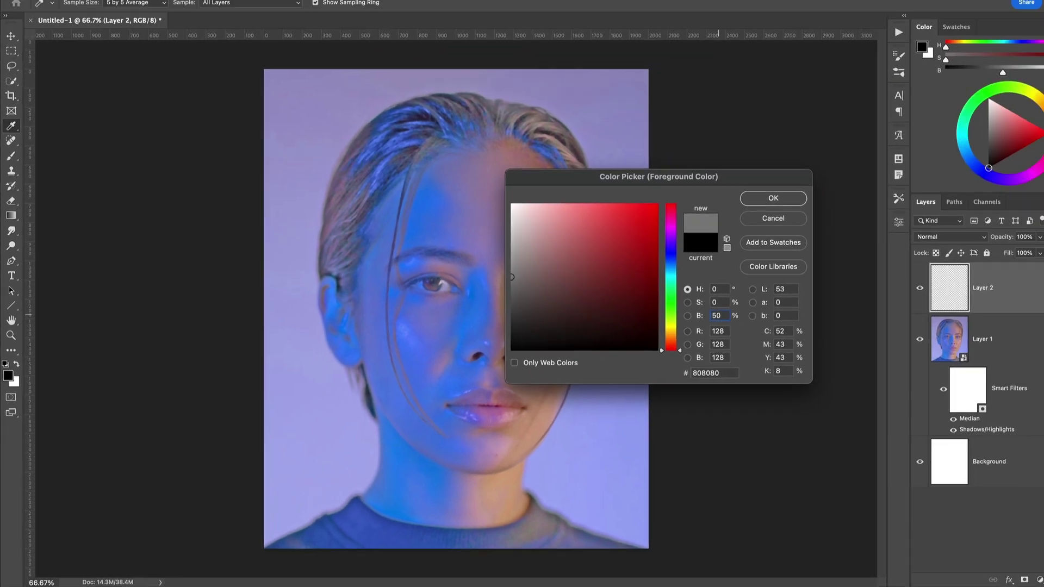
{"action": "key", "text": "Return"}
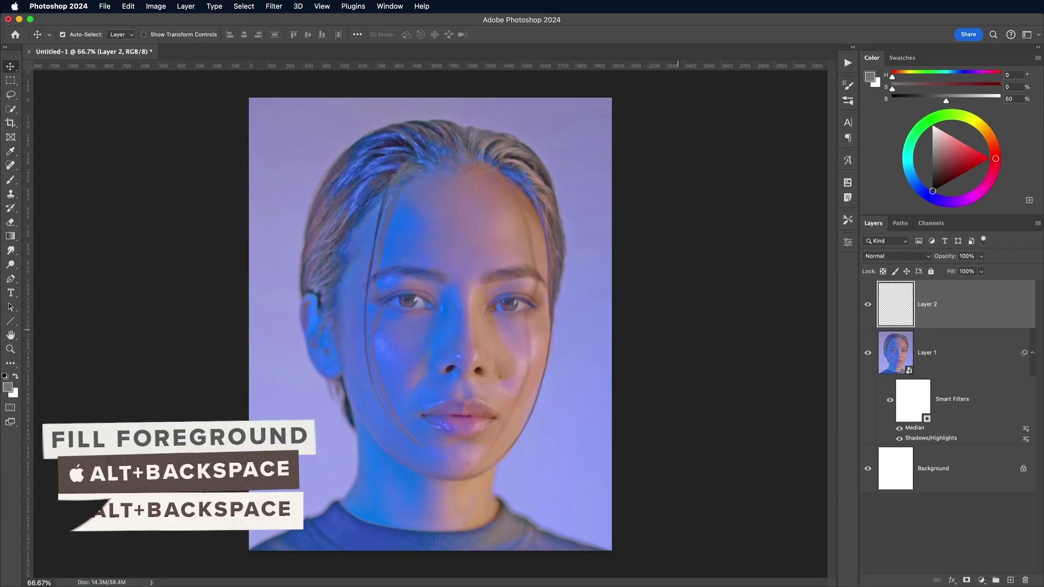
- Fill Layer 2 with the grey foreground colour
{"action": "key", "text": "alt+BackSpace"}
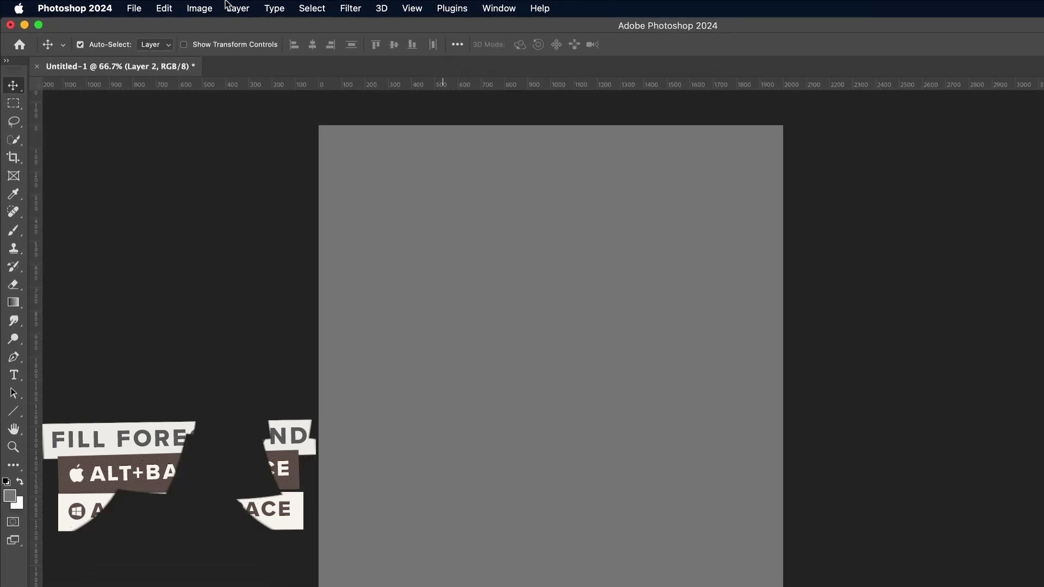
{"action": "left_click", "coordinate": [128, 6]}
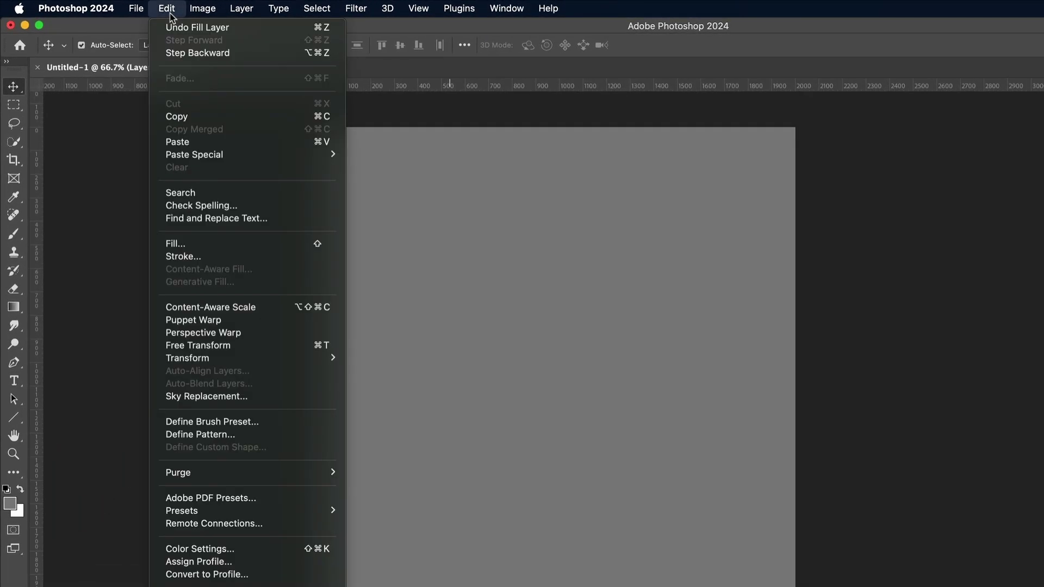
{"action": "left_click", "coordinate": [203, 243]}
{"action": "left_click", "coordinate": [587, 265]}
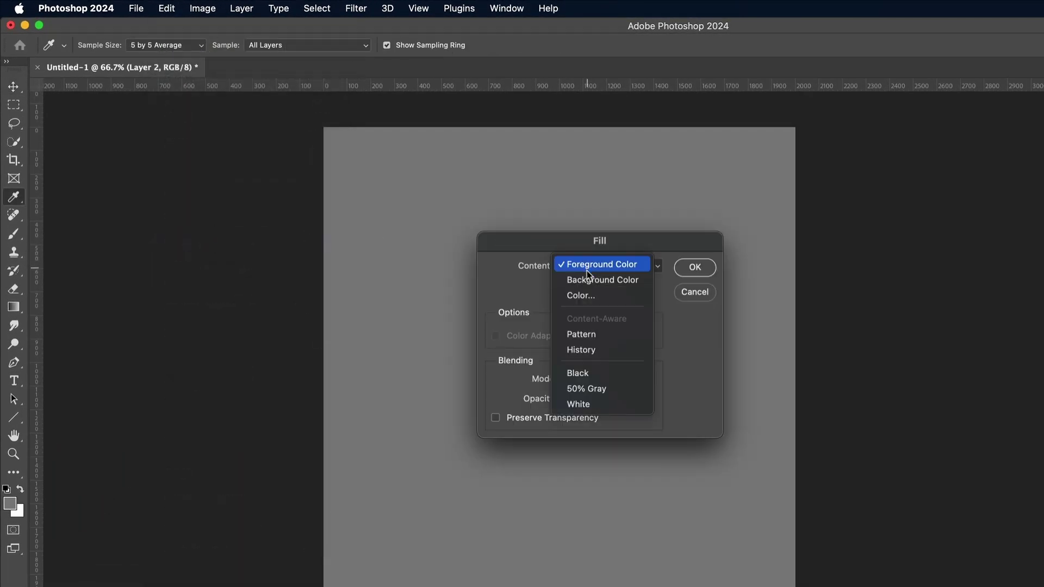
{"action": "key", "text": "Escape"}
{"action": "left_click", "coordinate": [704, 297]}
- Apply Sketch > Reticulation to Layer 2 with Density 25 and foreground and background levels at 0
{"action": "key", "text": "v"}
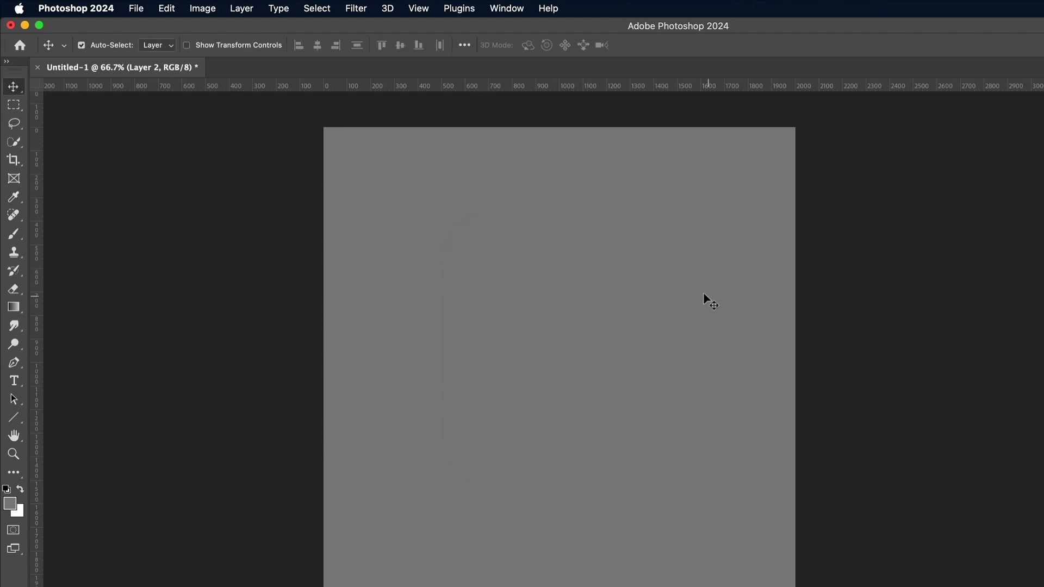
{"action": "left_click", "coordinate": [354, 7]}
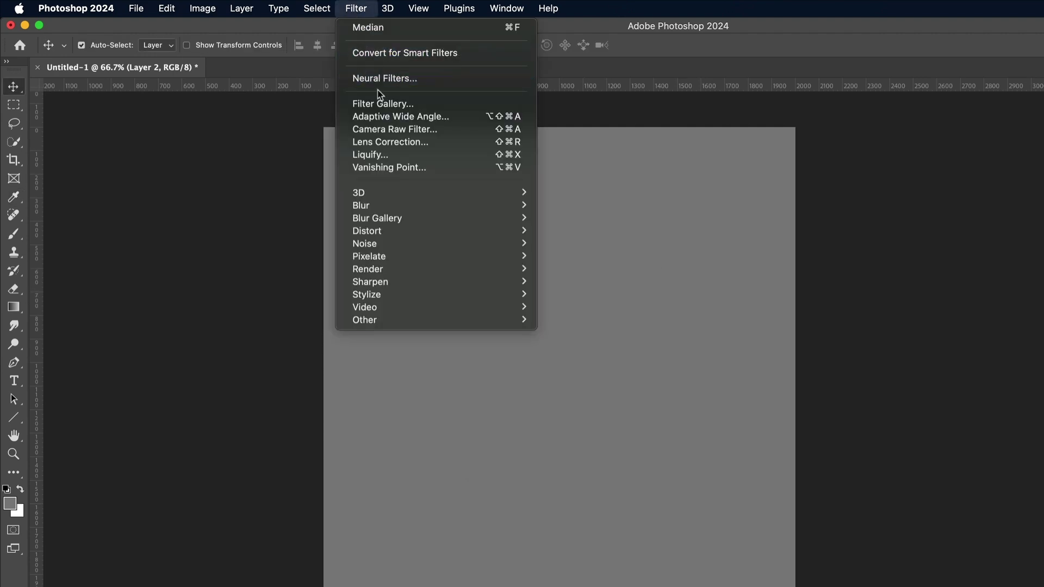
{"action": "left_click", "coordinate": [380, 103]}
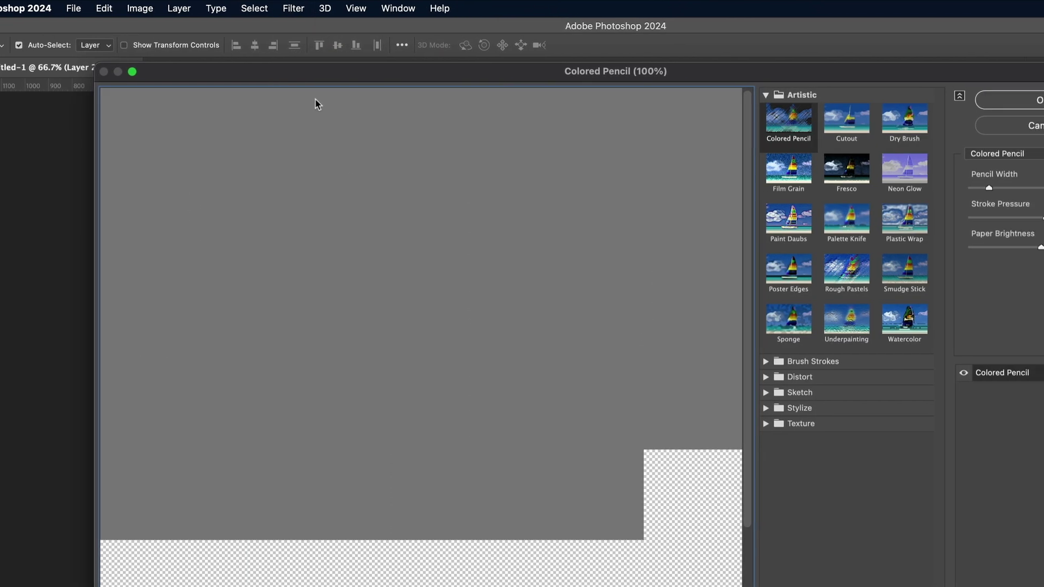
{"action": "left_click", "coordinate": [766, 392]}
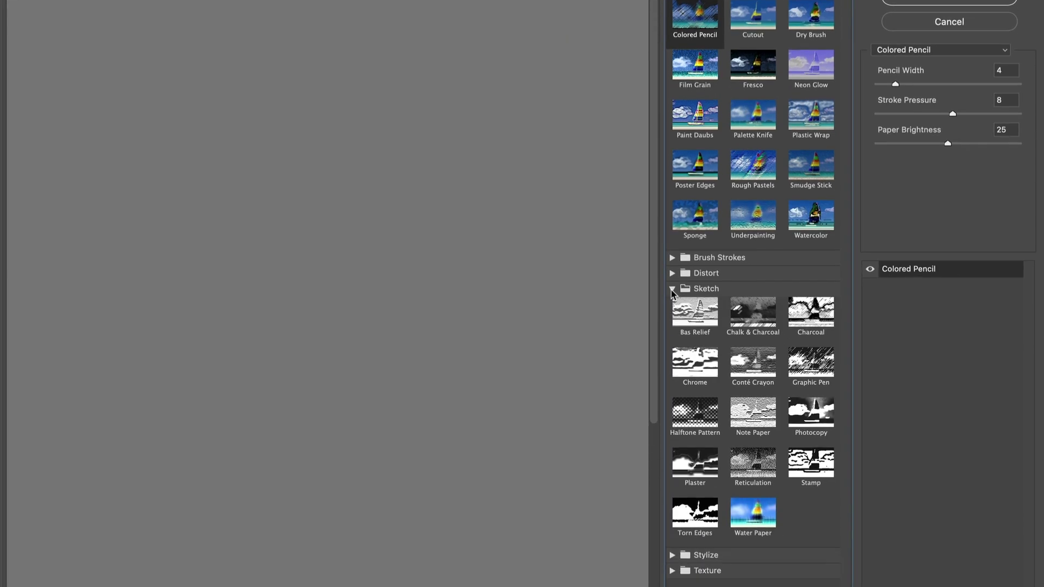
{"action": "left_click", "coordinate": [753, 462]}
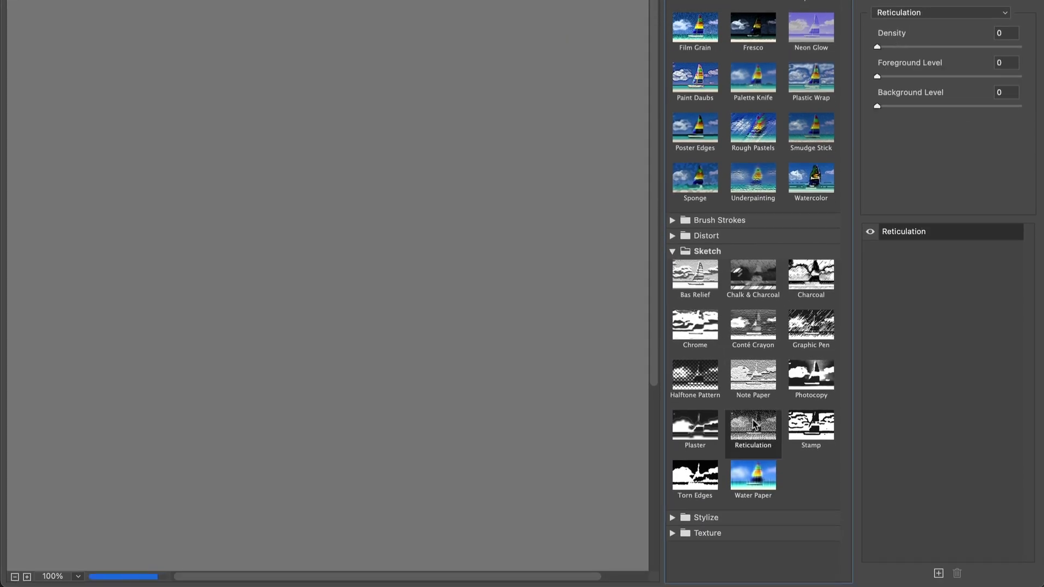
{"action": "left_click", "coordinate": [1006, 32]}
{"action": "type", "text": "25"}
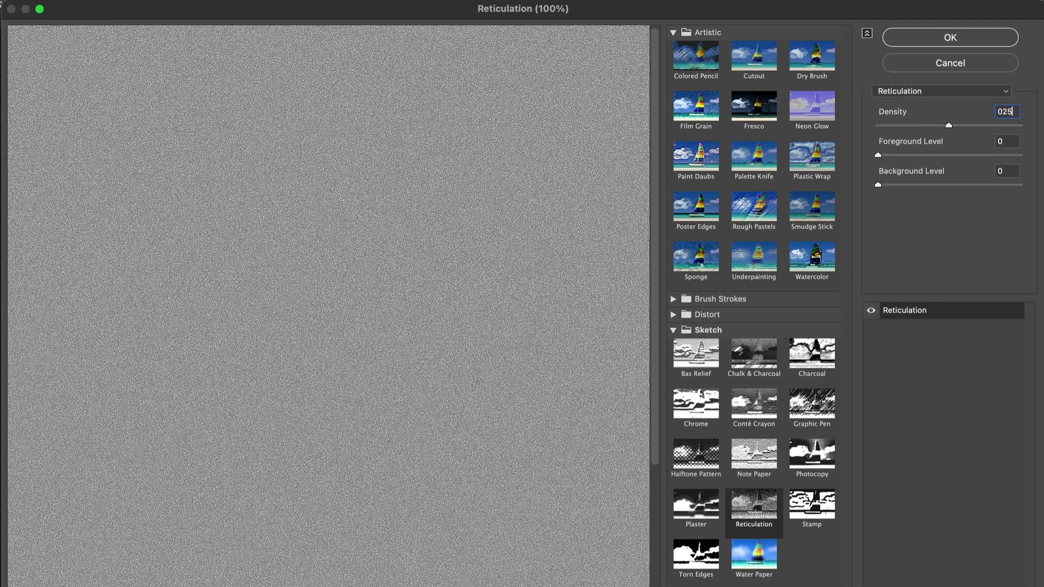
{"action": "key", "text": "Tab"}
{"action": "mouse_move", "coordinate": [878, 185]}
{"action": "left_mouse_down"}
{"action": "mouse_move", "coordinate": [1017, 187]}
{"action": "mouse_move", "coordinate": [858, 186]}
{"action": "left_mouse_up"}
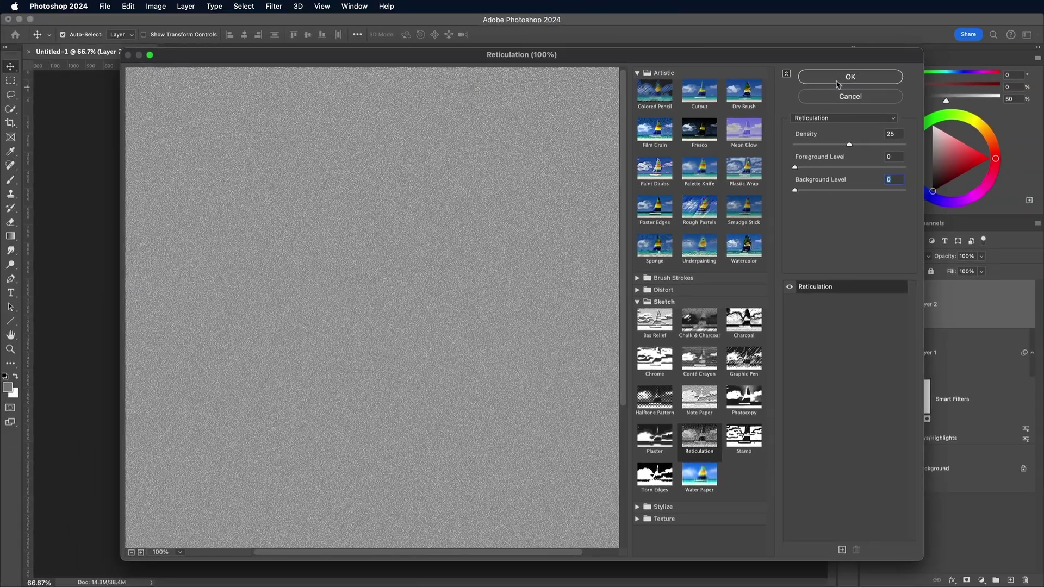
{"action": "left_click", "coordinate": [934, 41]}
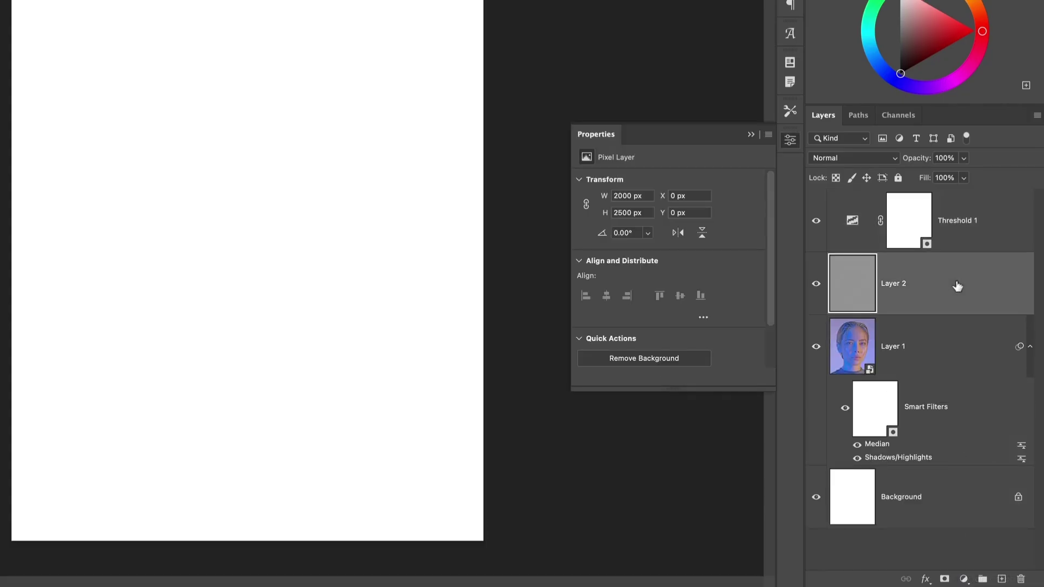
- Lower Layer 2's opacity to 26% and zoom in on the nose and lips to inspect the grain
{"action": "left_click", "coordinate": [964, 178]}
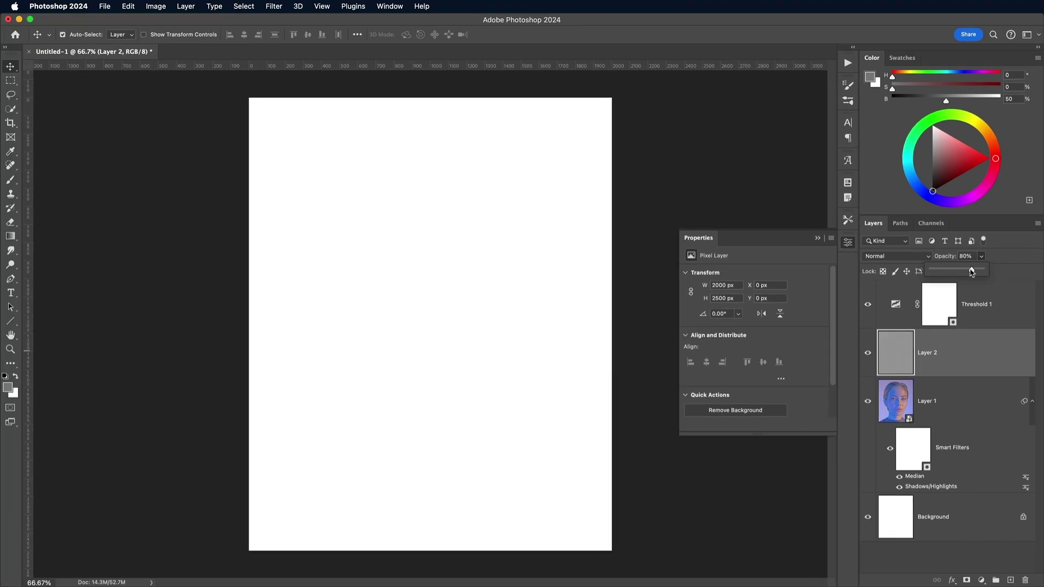
{"action": "left_click_drag", "start_coordinate": [972, 272], "coordinate": [945, 275]}
{"action": "key", "text": "super+equal"}
{"action": "key", "text": "super+equal"}
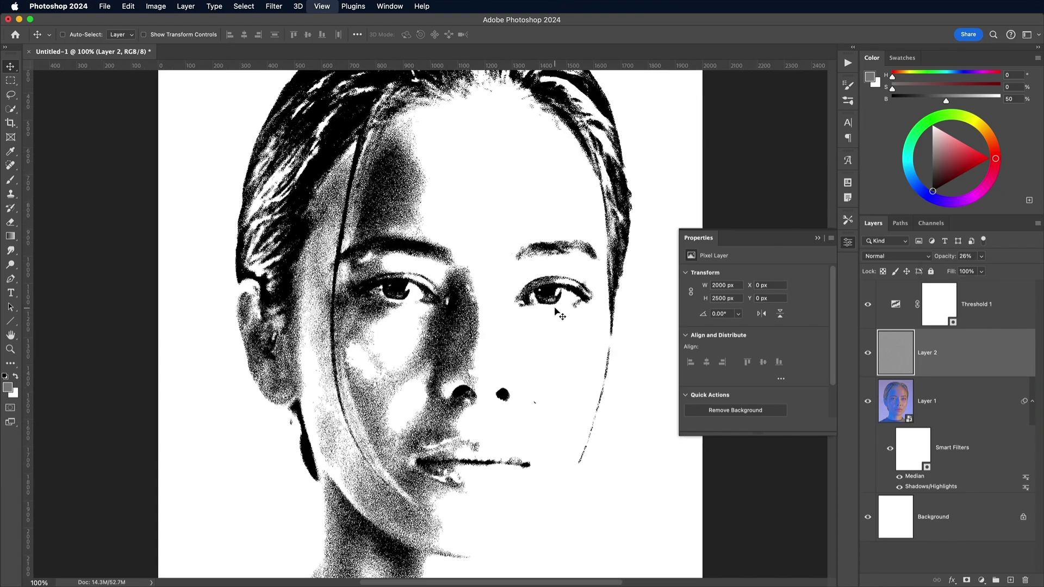
{"action": "left_click_drag", "start_coordinate": [536, 350], "coordinate": [489, 427]}
- Scale the grain layer to 200% width and height
{"action": "key", "text": "super+minus"}
{"action": "key", "text": "super+minus"}
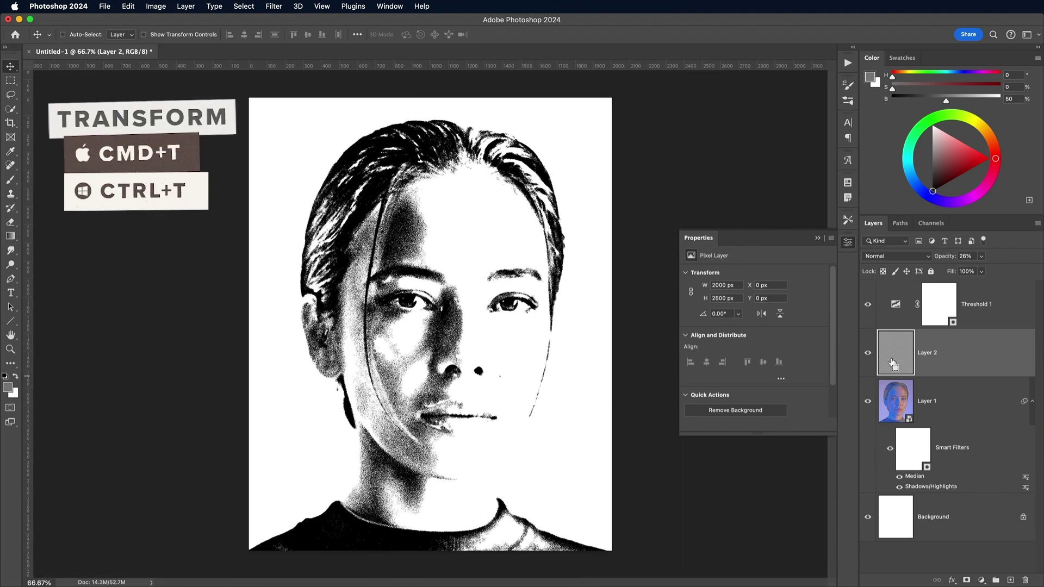
{"action": "key", "text": "super+t"}
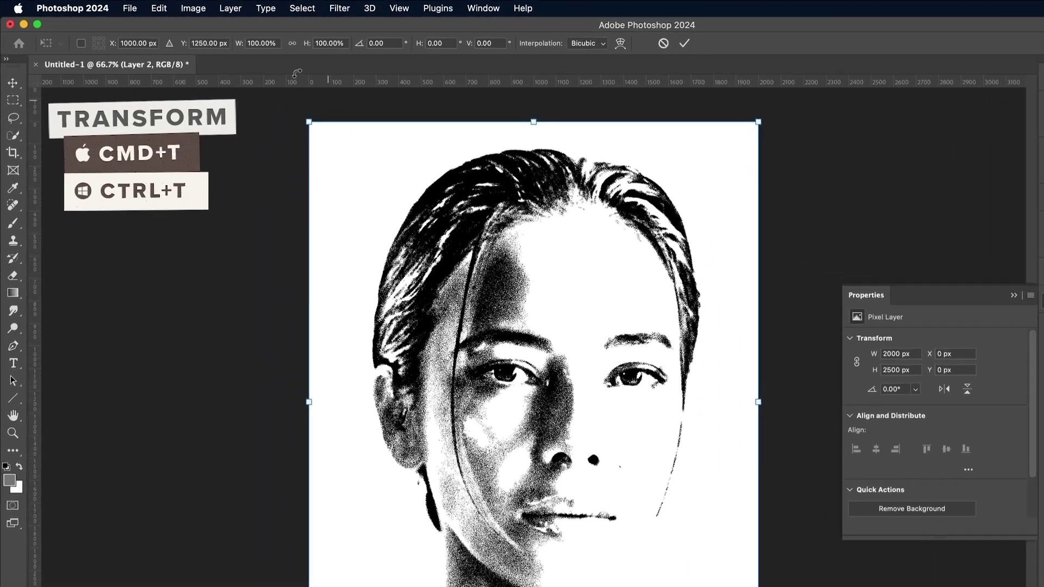
{"action": "left_click", "coordinate": [211, 34]}
{"action": "type", "text": "200"}
{"action": "key", "text": "Tab"}
{"action": "type", "text": "200"}
{"action": "key", "text": "Return"}
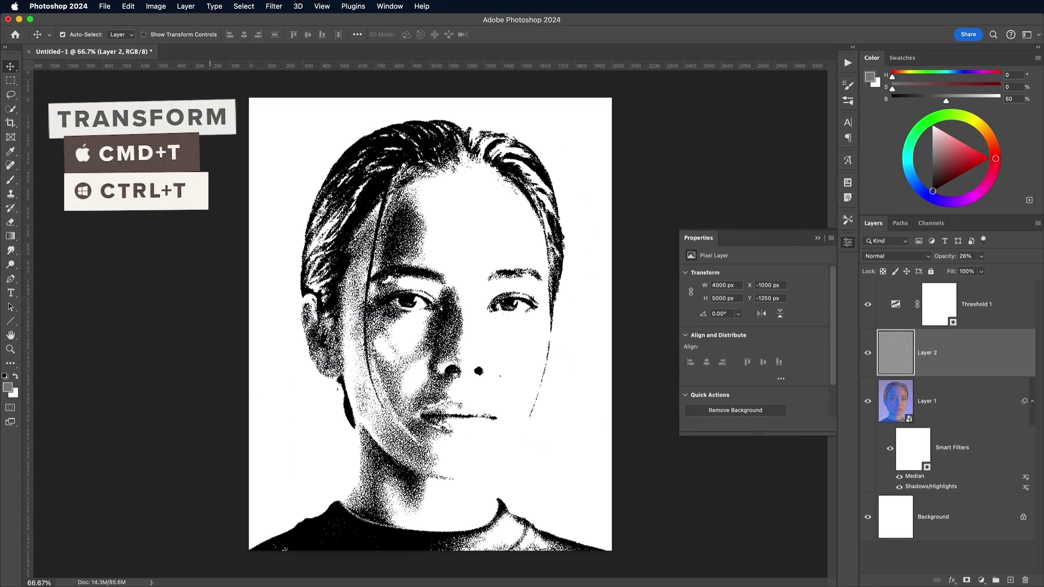
{"action": "key", "text": "super+plus"}
{"action": "key", "text": "super+plus"}
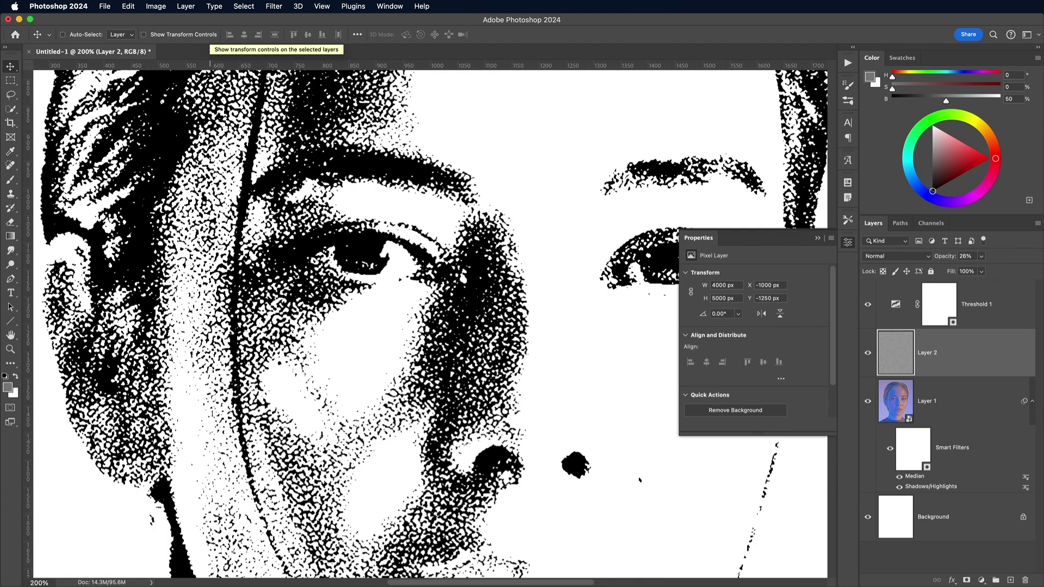
{"action": "key", "text": "super+minus"}
{"action": "key", "text": "super+minus"}
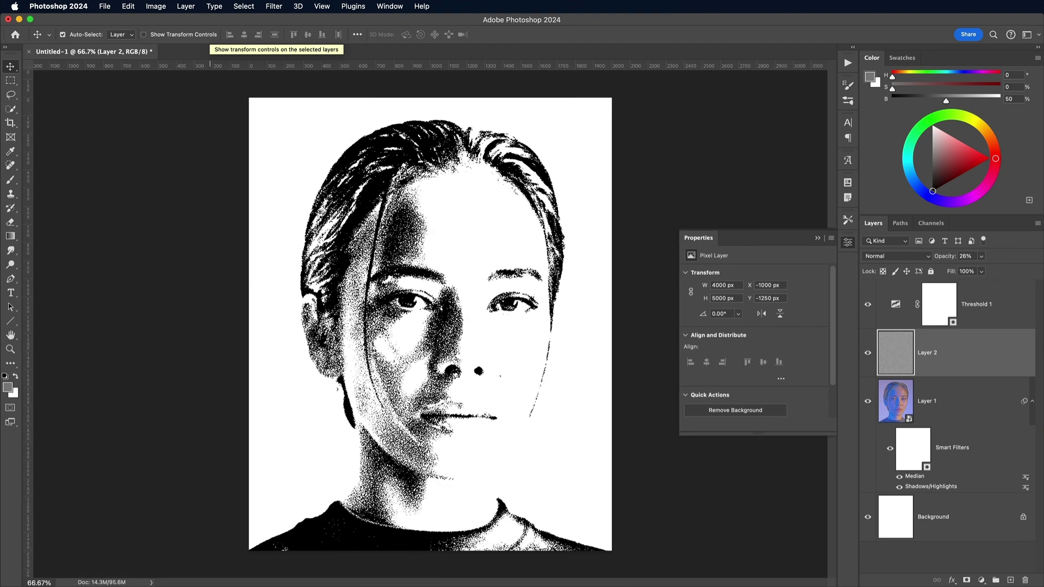
- Raise the Threshold 1 level to 133
{"action": "left_click", "coordinate": [895, 305]}
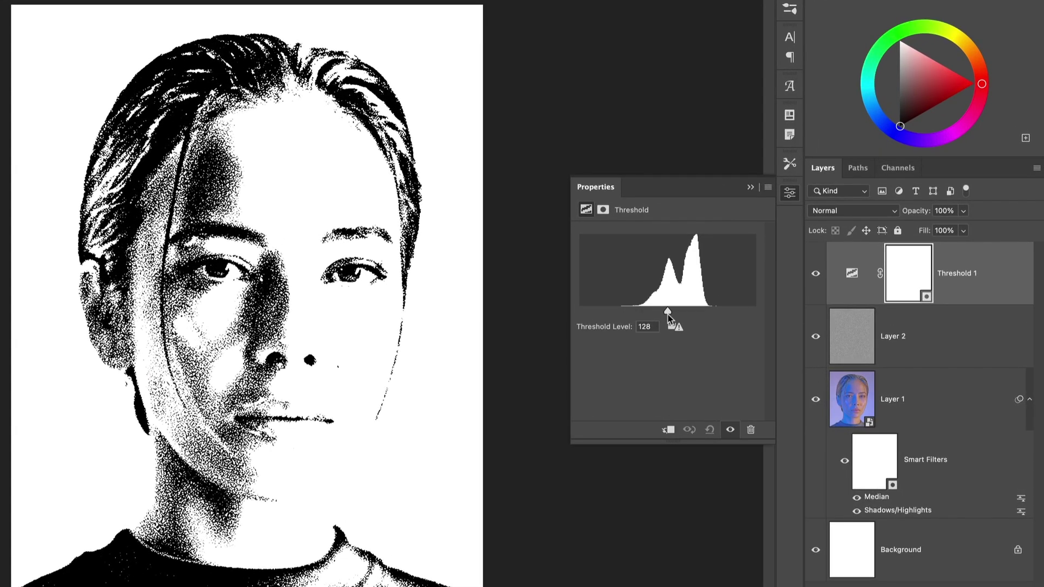
{"action": "left_click_drag", "start_coordinate": [754, 336], "coordinate": [751, 334]}
{"action": "left_click_drag", "start_coordinate": [663, 312], "coordinate": [675, 312]}
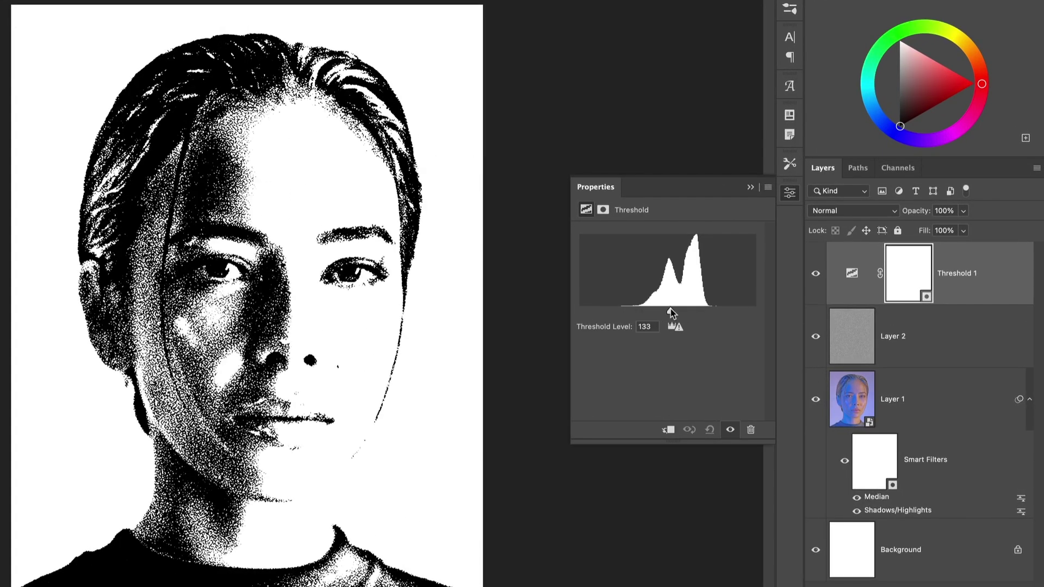
- Set the grain layer's opacity to 25%, then reselect Threshold 1
{"action": "left_click", "coordinate": [852, 333]}
{"action": "left_click", "coordinate": [965, 213]}
{"action": "mouse_move", "coordinate": [963, 229]}
{"action": "left_mouse_down"}
{"action": "mouse_move", "coordinate": [975, 229]}
{"action": "mouse_move", "coordinate": [948, 231]}
{"action": "mouse_move", "coordinate": [965, 232]}
{"action": "left_mouse_up"}
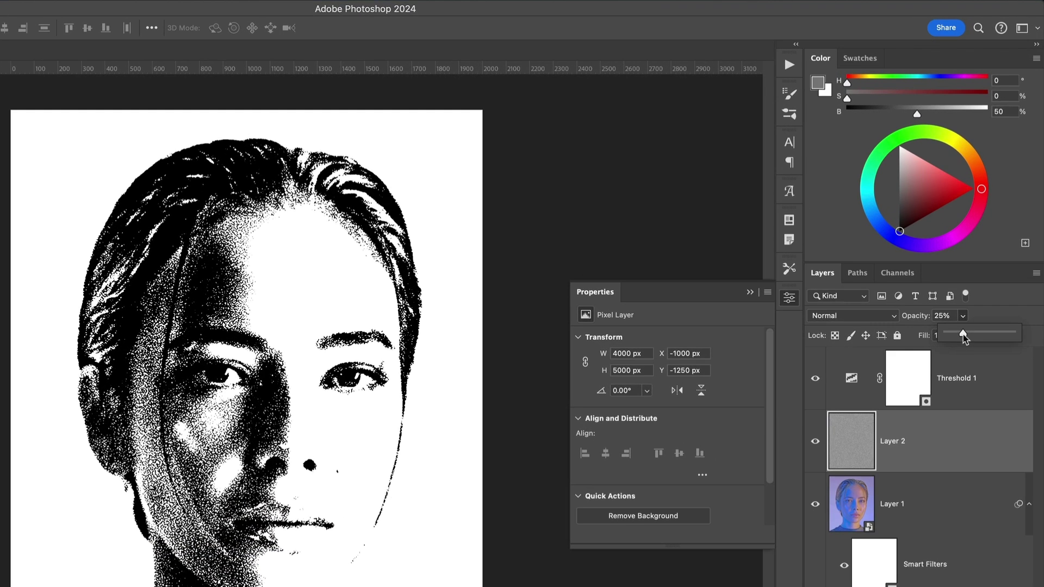
{"action": "left_click", "coordinate": [1015, 304]}
{"action": "left_click", "coordinate": [1014, 304]}
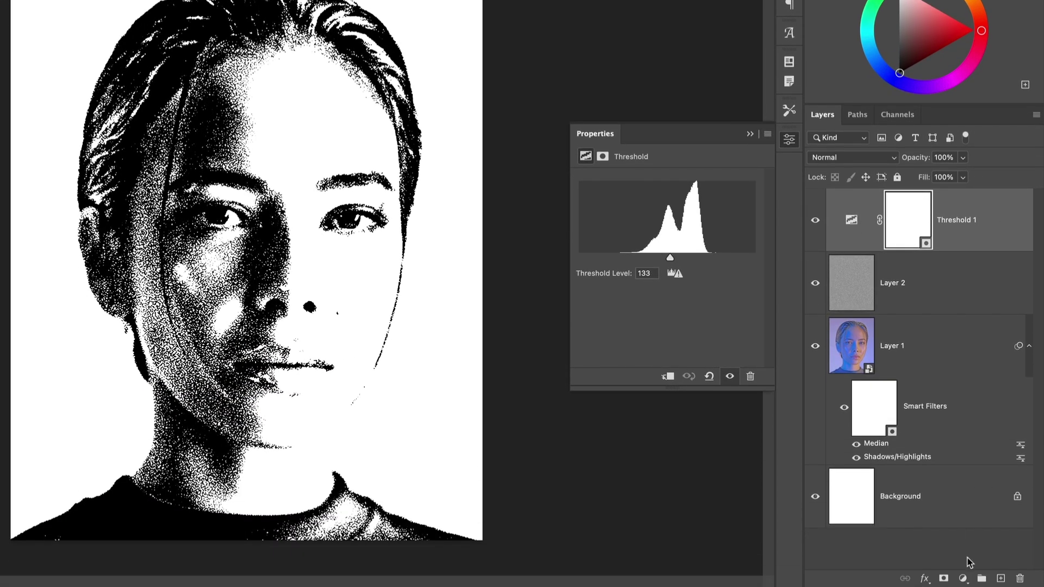
- Add a Gradient Map adjustment layer and set its dark stop to navy #323243
{"action": "left_click", "coordinate": [964, 578]}
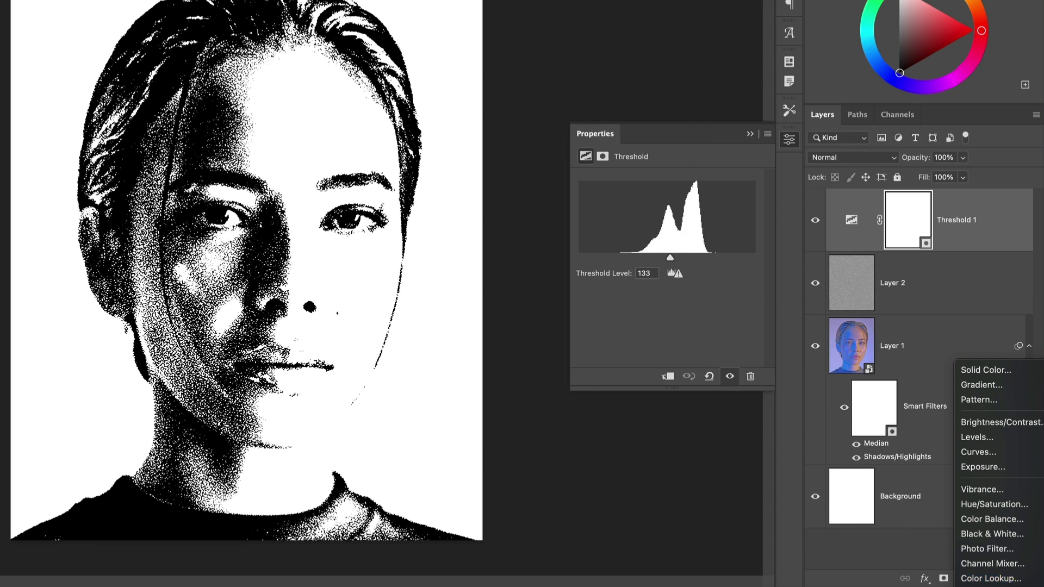
{"action": "left_click", "coordinate": [986, 586]}
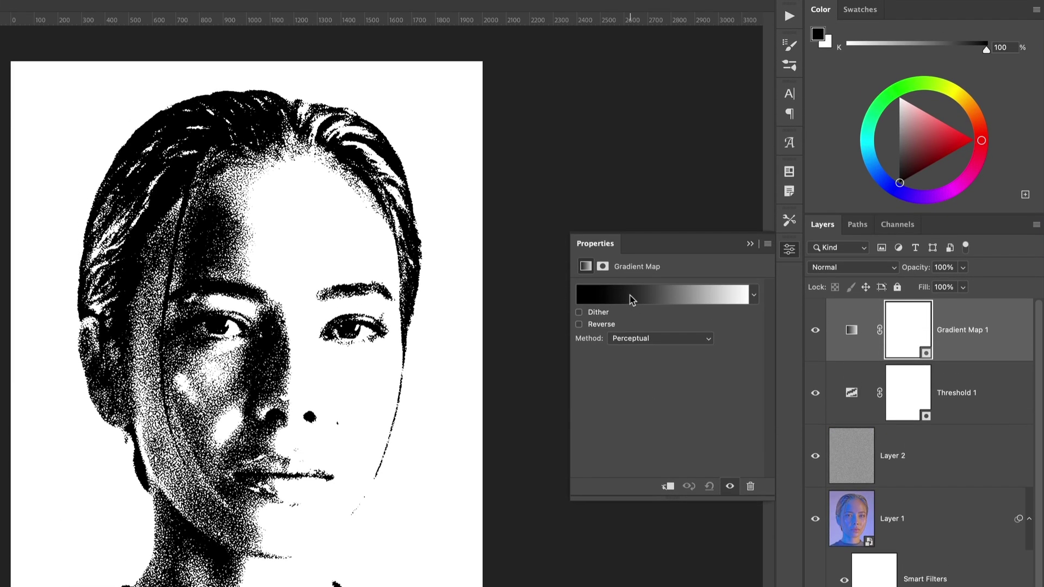
{"action": "left_click", "coordinate": [630, 184]}
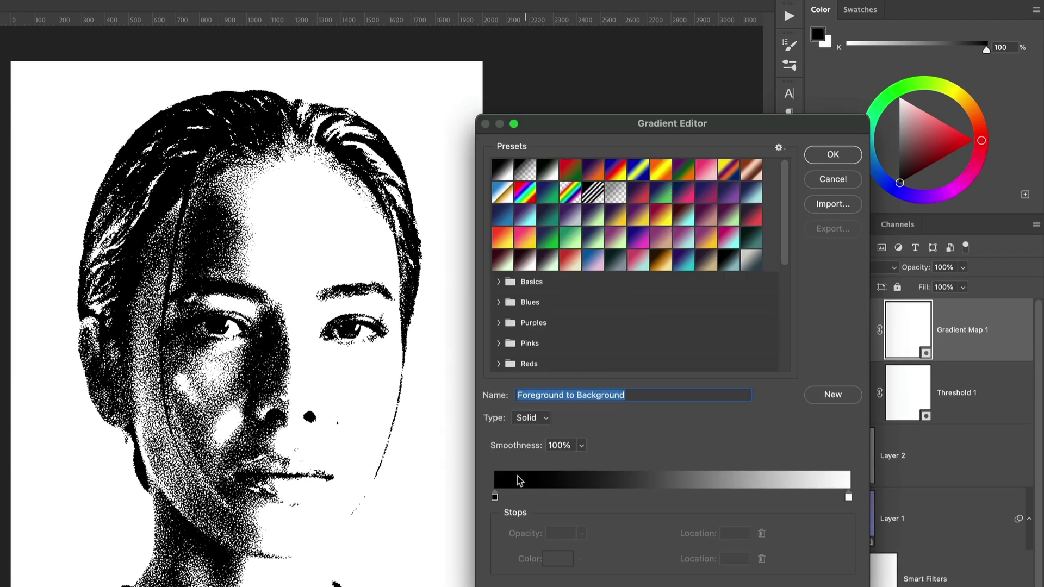
{"action": "double_click", "coordinate": [494, 496]}
{"action": "left_click", "coordinate": [518, 287]}
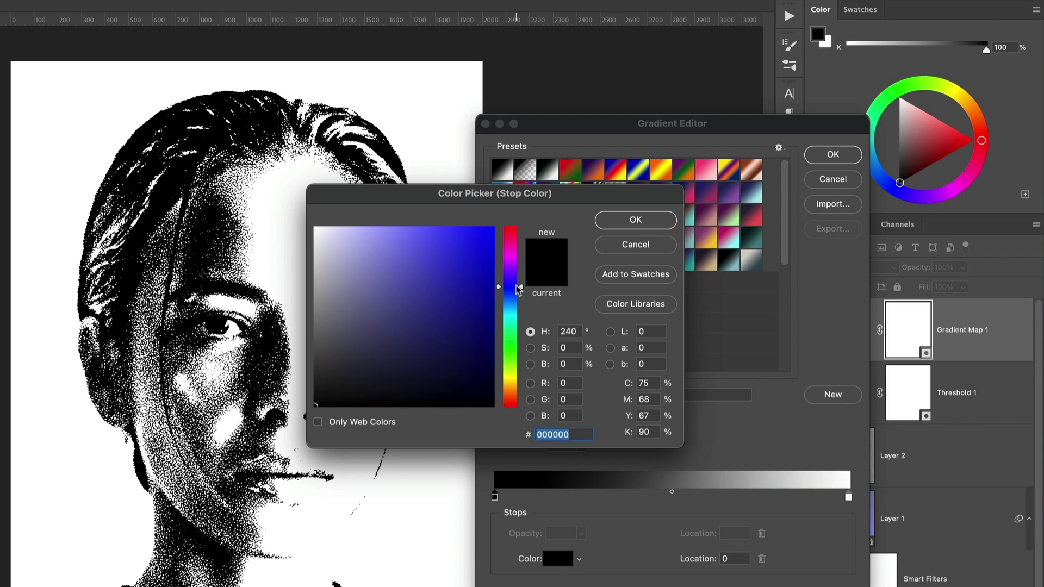
{"action": "left_click", "coordinate": [360, 359]}
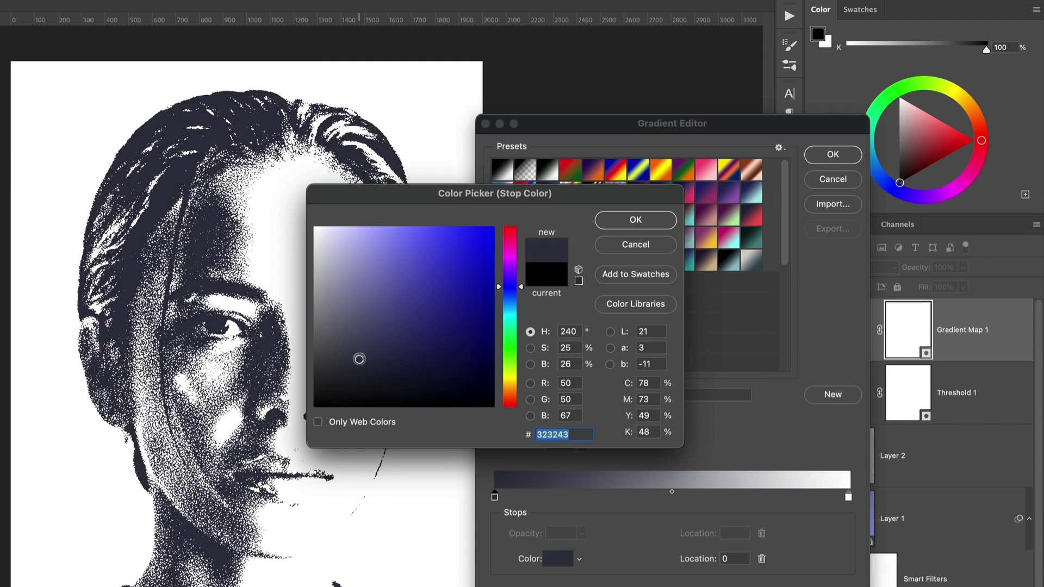
{"action": "left_click", "coordinate": [621, 227]}
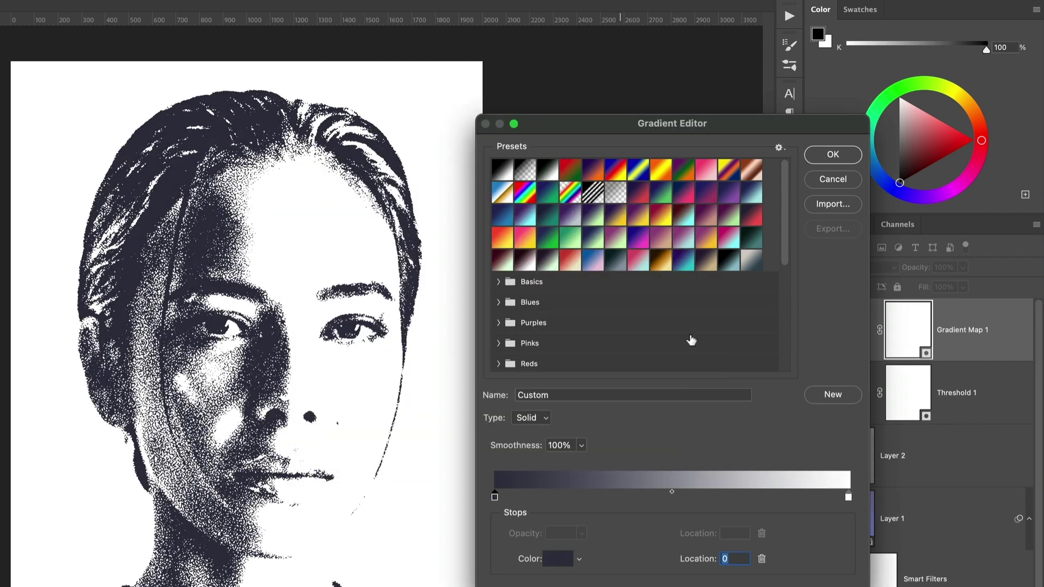
- Set the gradient's light stop to beige #ccc2a6 and confirm the gradient
{"action": "double_click", "coordinate": [848, 497]}
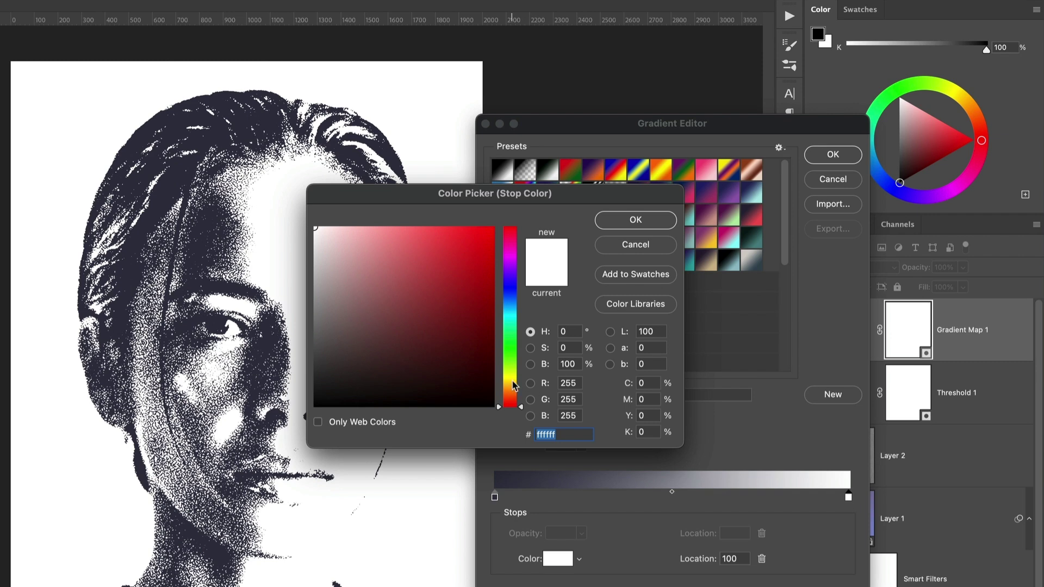
{"action": "left_click", "coordinate": [511, 384]}
{"action": "left_click_drag", "start_coordinate": [352, 272], "coordinate": [348, 262]}
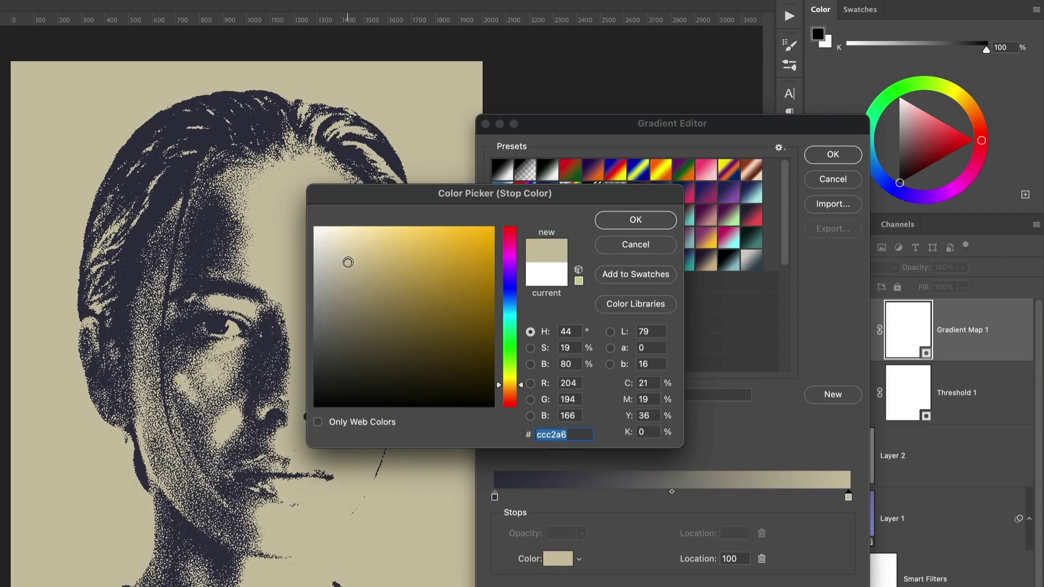
{"action": "left_click", "coordinate": [602, 227]}
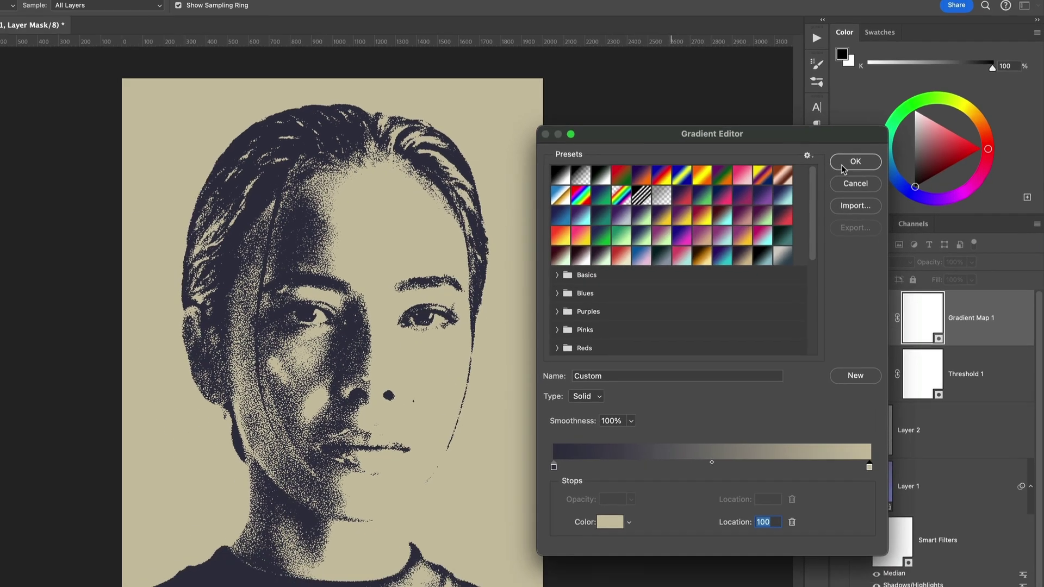
{"action": "left_click", "coordinate": [832, 155]}
- Open Layer 1's smart object contents and fetch the skull photo pexels-einfoto-2122828.jpg from the desktop
{"action": "left_click", "coordinate": [849, 244]}
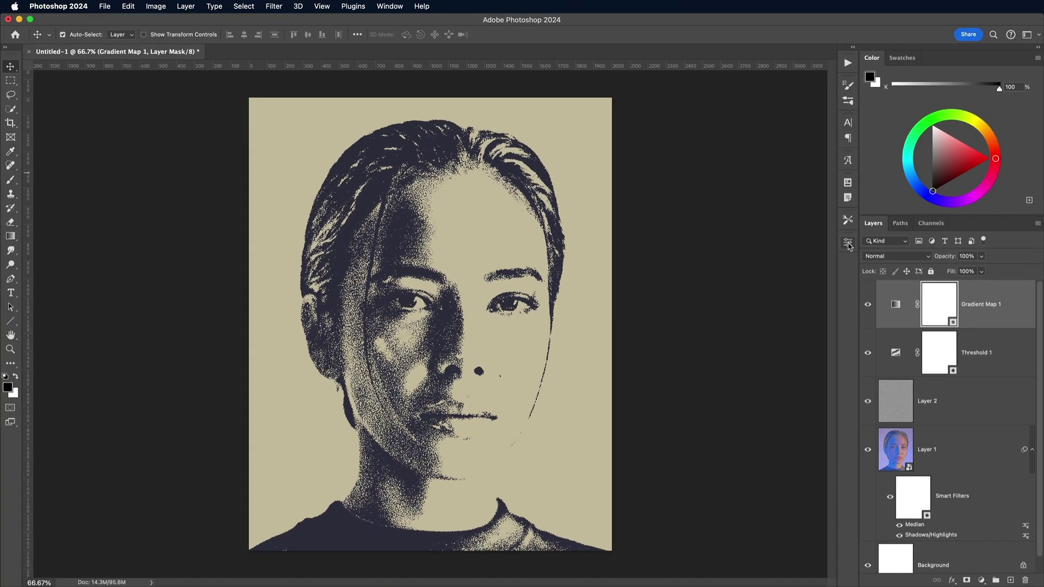
{"action": "key", "text": "super+plus"}
{"action": "key", "text": "super+plus"}
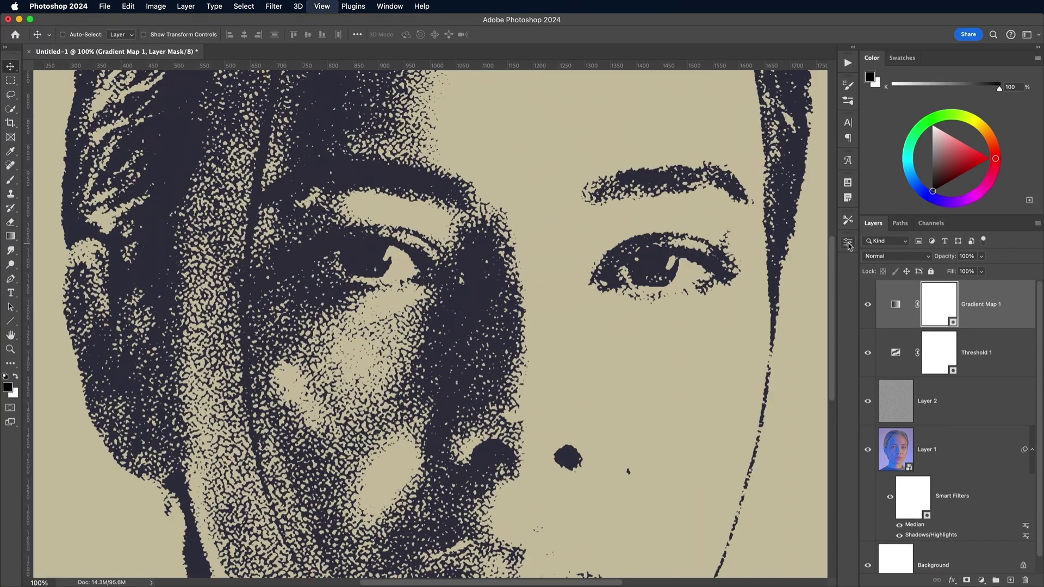
{"action": "key", "text": "super+minus"}
{"action": "key", "text": "super+minus"}
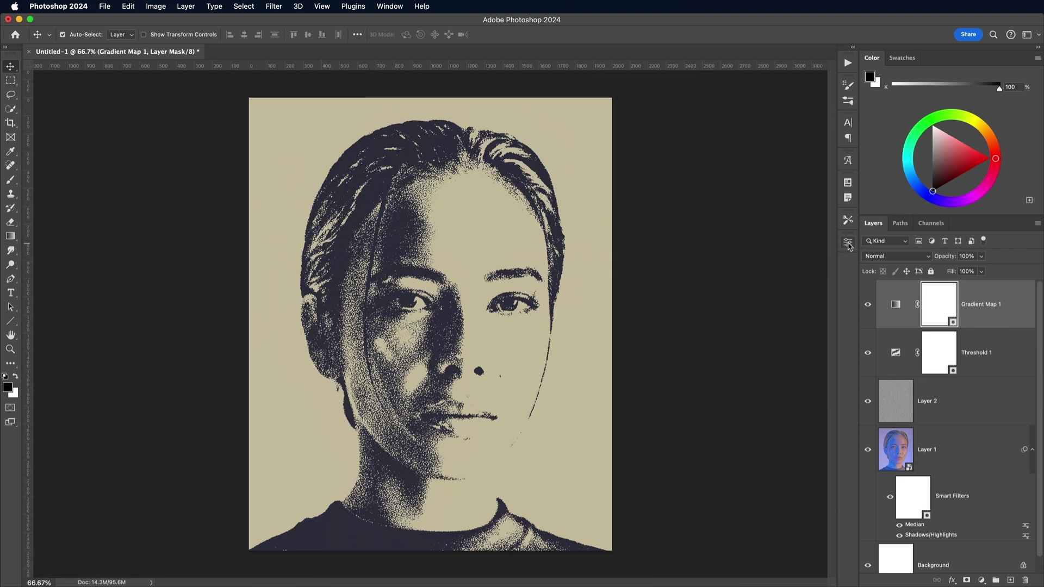
{"action": "double_click", "coordinate": [903, 435]}
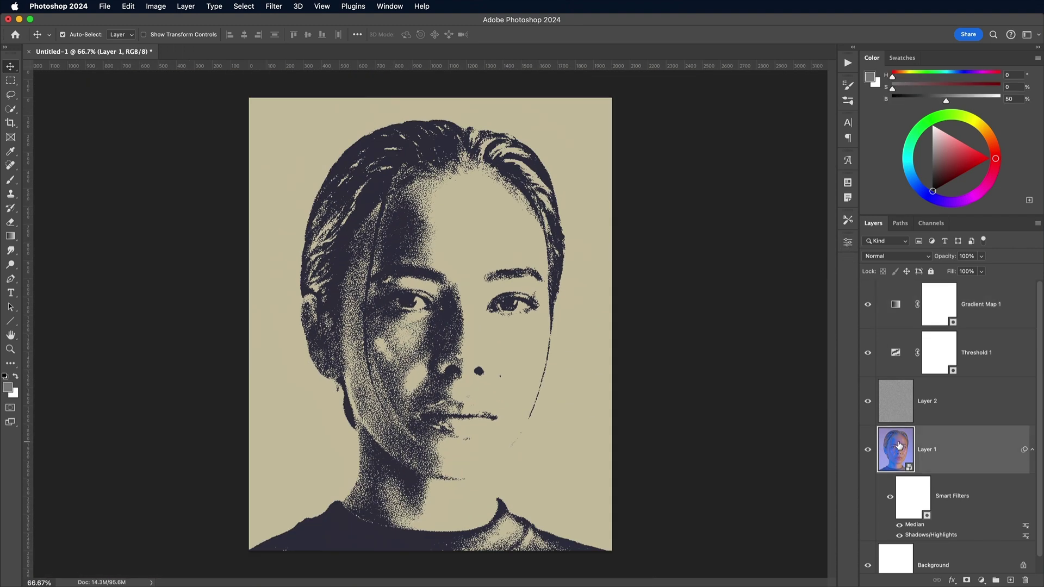
{"action": "key", "text": "F11"}
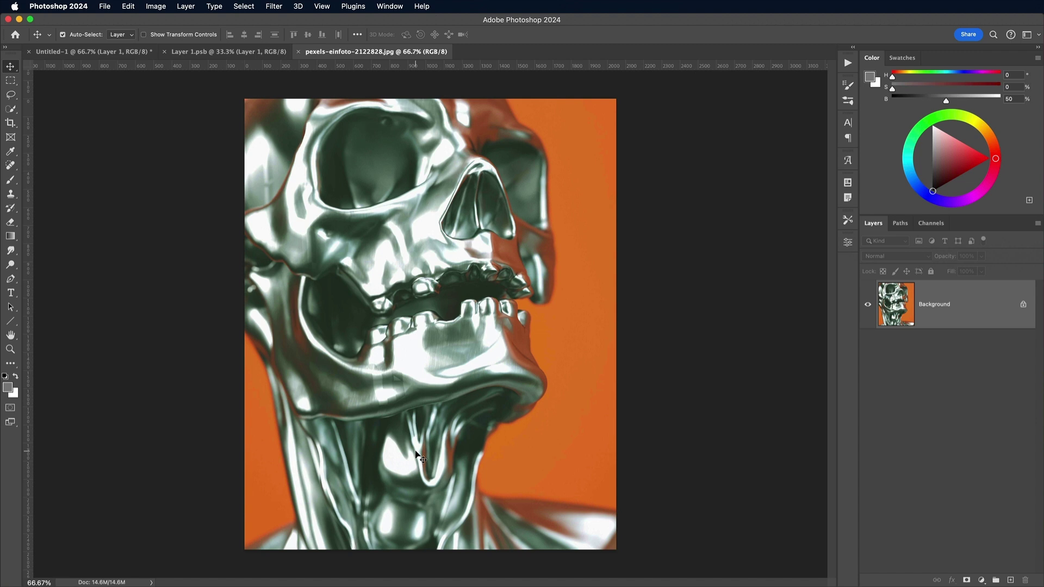
- Copy the entire skull image and close the skull photo's tab
{"action": "left_click", "coordinate": [244, 6]}
{"action": "left_click", "coordinate": [251, 22]}
{"action": "left_click", "coordinate": [128, 6]}
{"action": "left_click", "coordinate": [142, 95]}
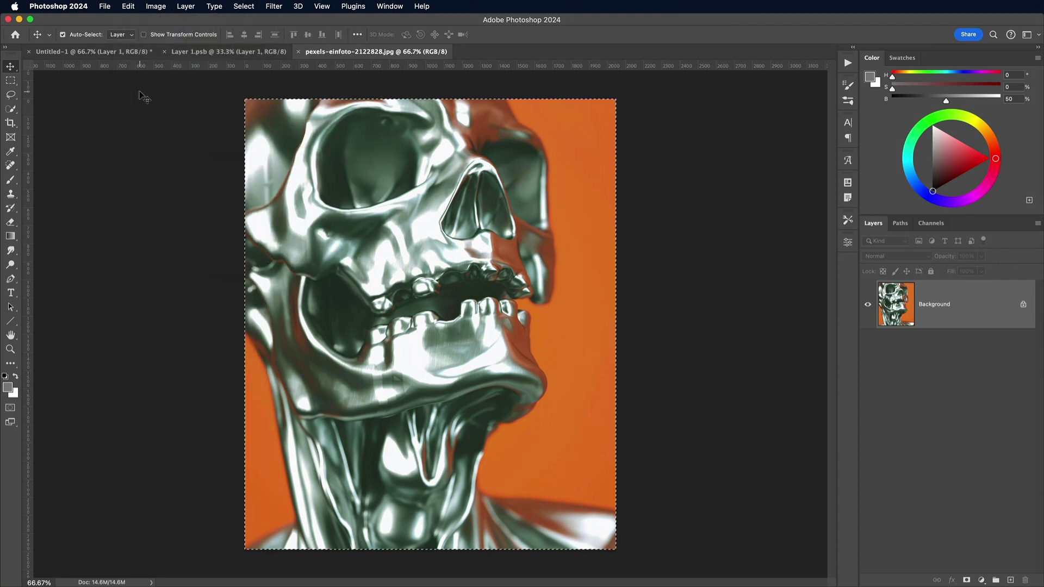
{"action": "left_click", "coordinate": [298, 52]}
- Paste the skull into Layer 1.psb and move it down-right over the face
{"action": "left_click", "coordinate": [130, 7]}
{"action": "left_click", "coordinate": [137, 109]}
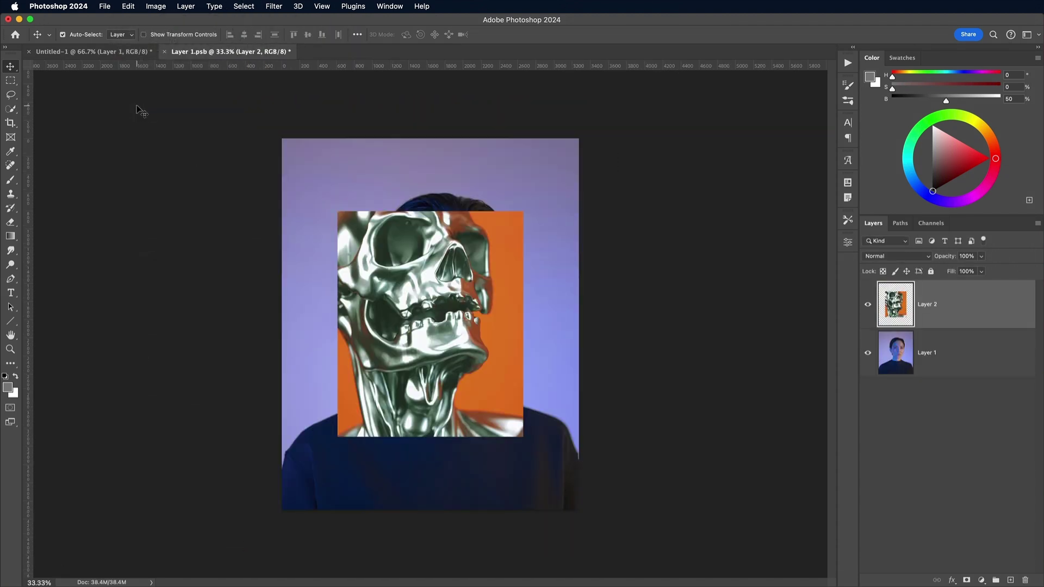
{"action": "left_click", "coordinate": [128, 6]}
{"action": "left_click", "coordinate": [156, 265]}
{"action": "mouse_move", "coordinate": [343, 238]}
{"action": "left_mouse_down"}
{"action": "mouse_move", "coordinate": [398, 311]}
{"action": "mouse_move", "coordinate": [335, 222]}
{"action": "mouse_move", "coordinate": [333, 243]}
{"action": "left_mouse_up"}
{"action": "key", "text": "Return"}
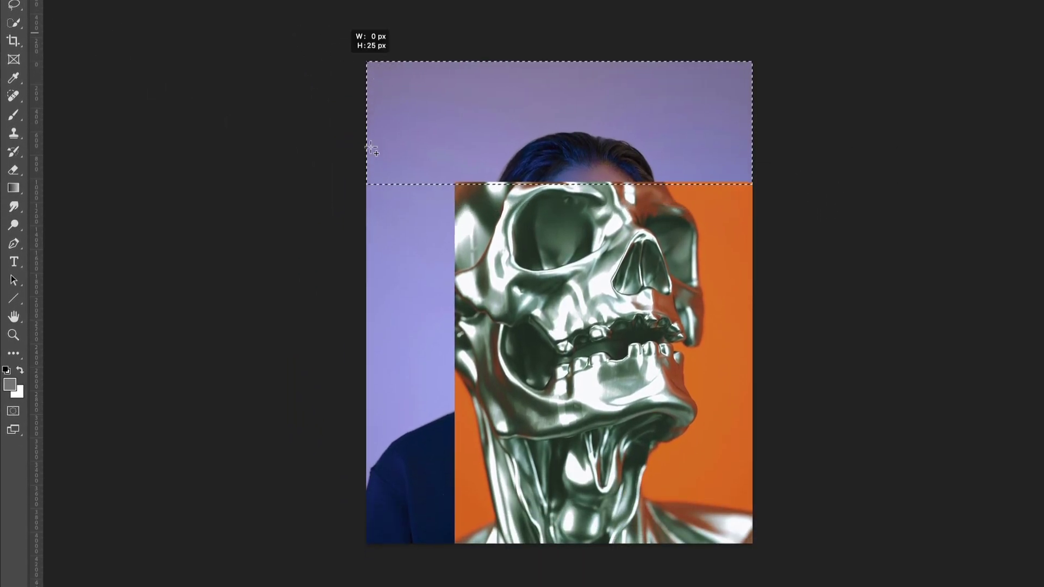
- Select the empty top and left strips and Generative Fill them without a prompt
{"action": "left_click_drag", "start_coordinate": [371, 149], "coordinate": [457, 566]}
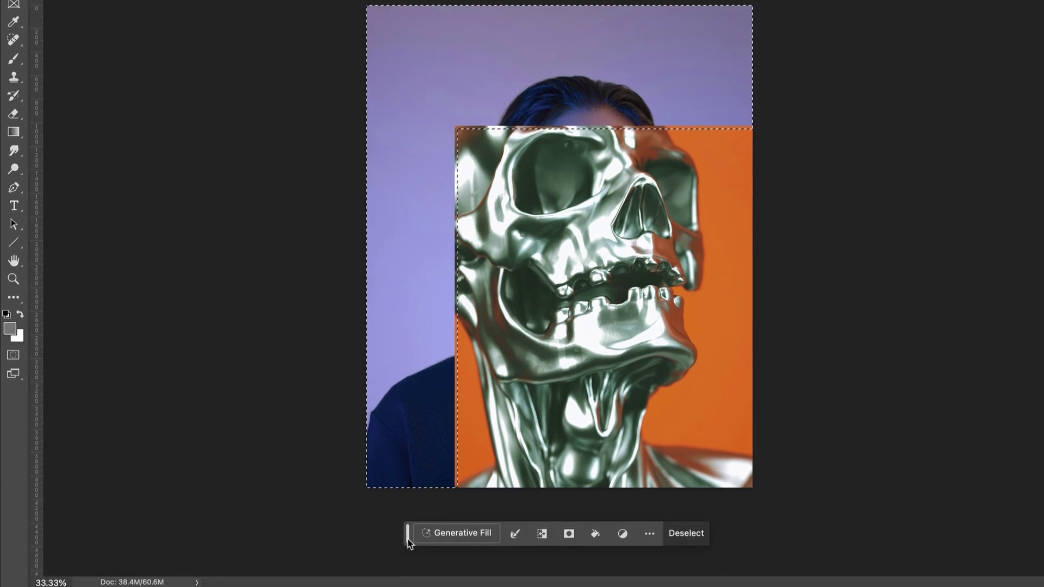
{"action": "left_click", "coordinate": [444, 522]}
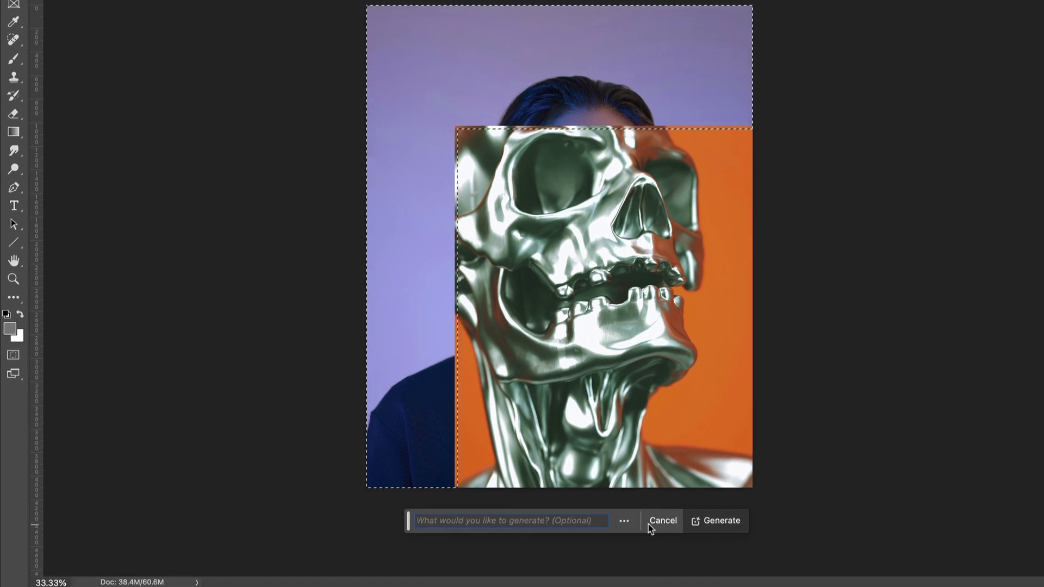
{"action": "left_click", "coordinate": [726, 523]}
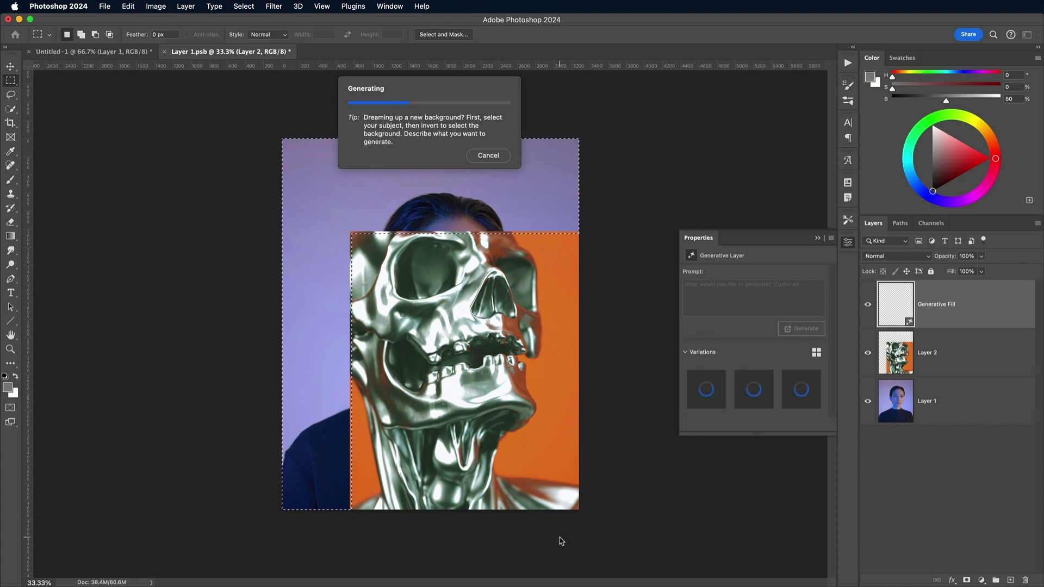
- Browse the fill variations, generate more, and step through to the last of six
{"action": "left_click", "coordinate": [417, 536]}
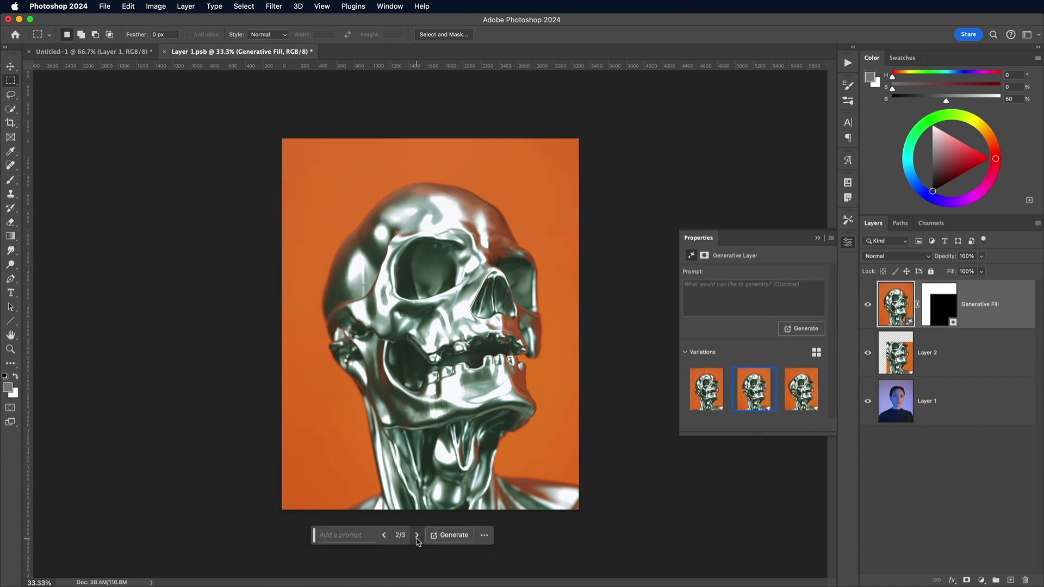
{"action": "left_click", "coordinate": [417, 535]}
{"action": "left_click", "coordinate": [443, 537]}
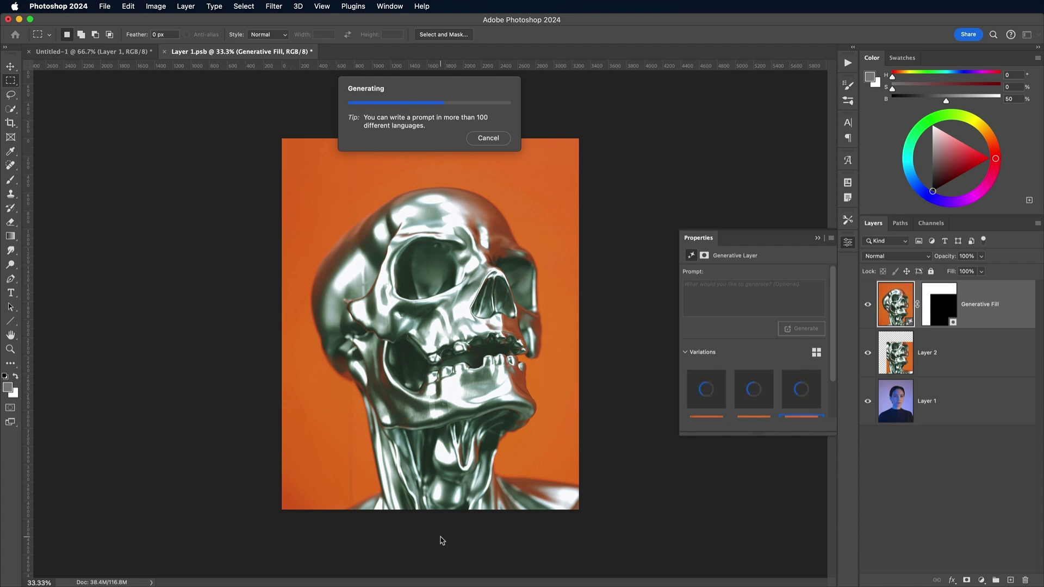
{"action": "left_click", "coordinate": [417, 536]}
{"action": "left_click", "coordinate": [417, 536]}
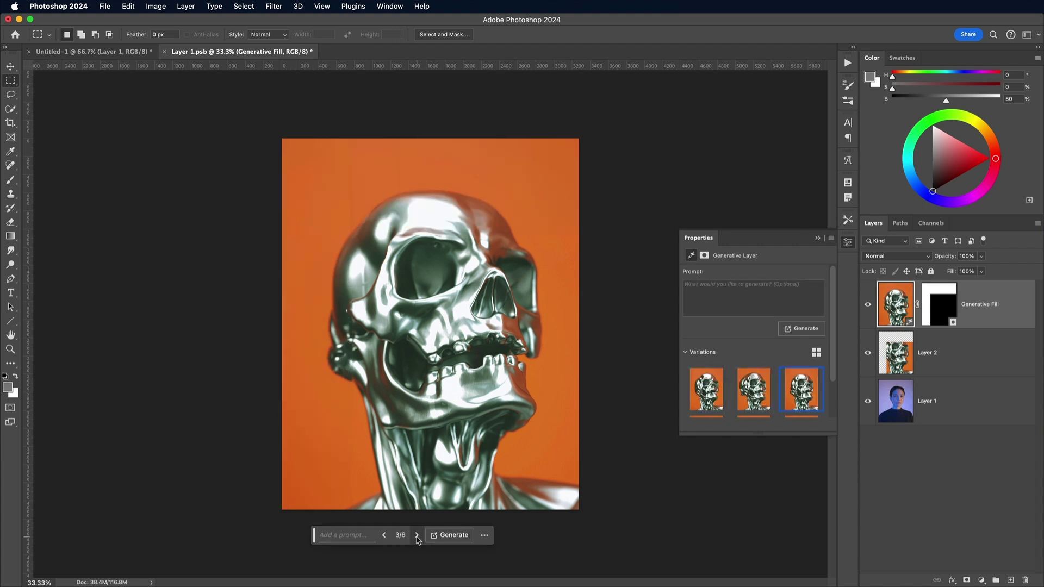
{"action": "left_click", "coordinate": [417, 535]}
{"action": "left_click", "coordinate": [417, 535]}
{"action": "left_click", "coordinate": [417, 536]}
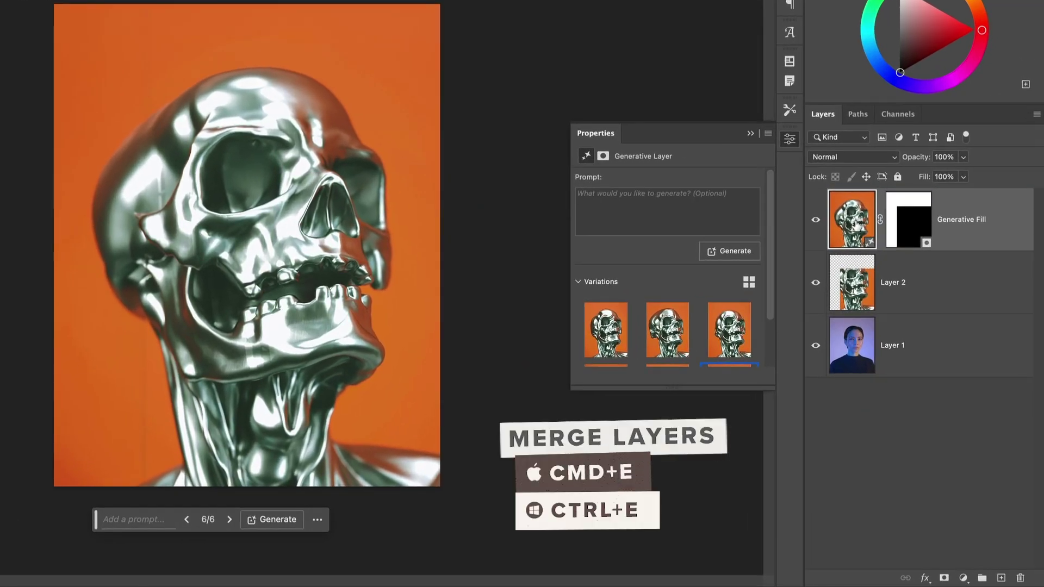
- Merge the fill into Layer 2, save and close Layer 1.psb, then scale the skull to about 64% and move it up-right
{"action": "key", "text": "super+e"}
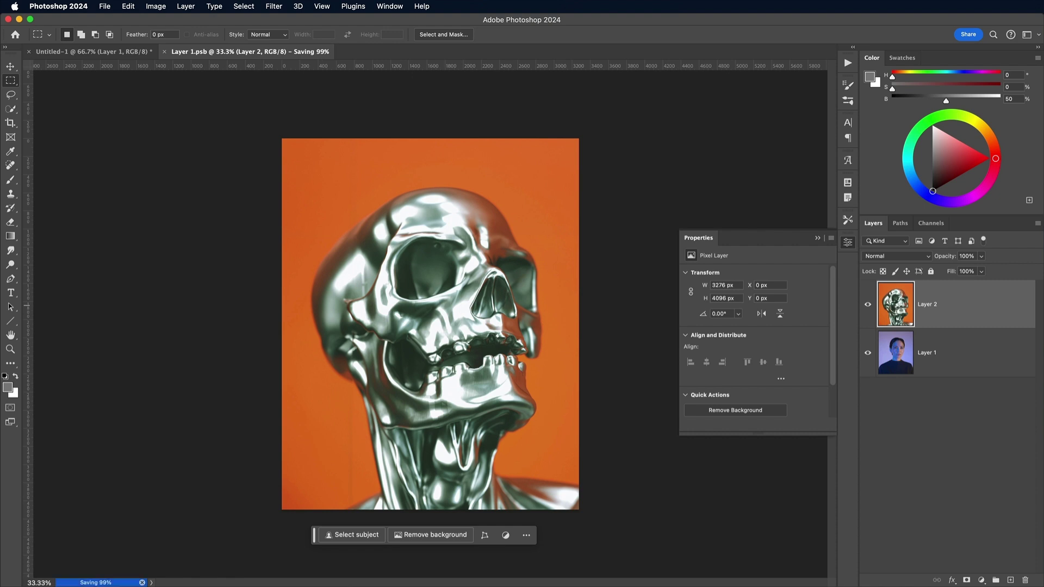
{"action": "key", "text": "super+w"}
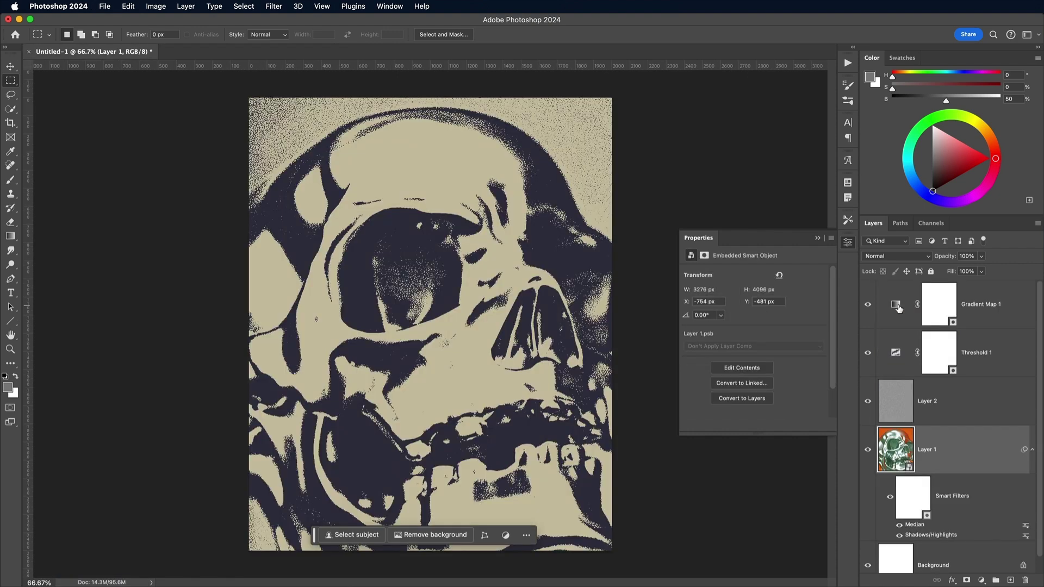
{"action": "key", "text": "super+t"}
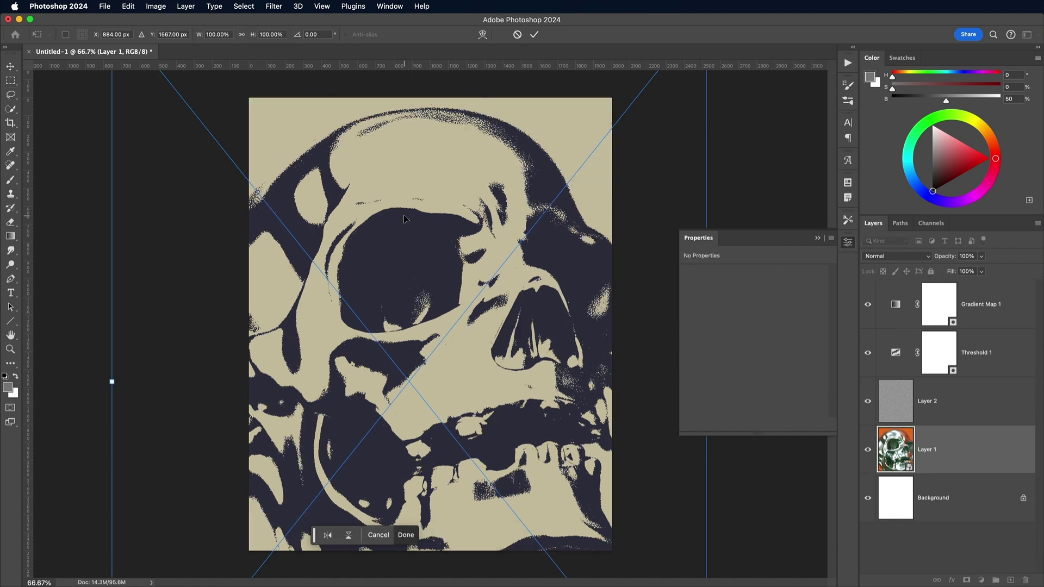
{"action": "key", "text": "super+minus"}
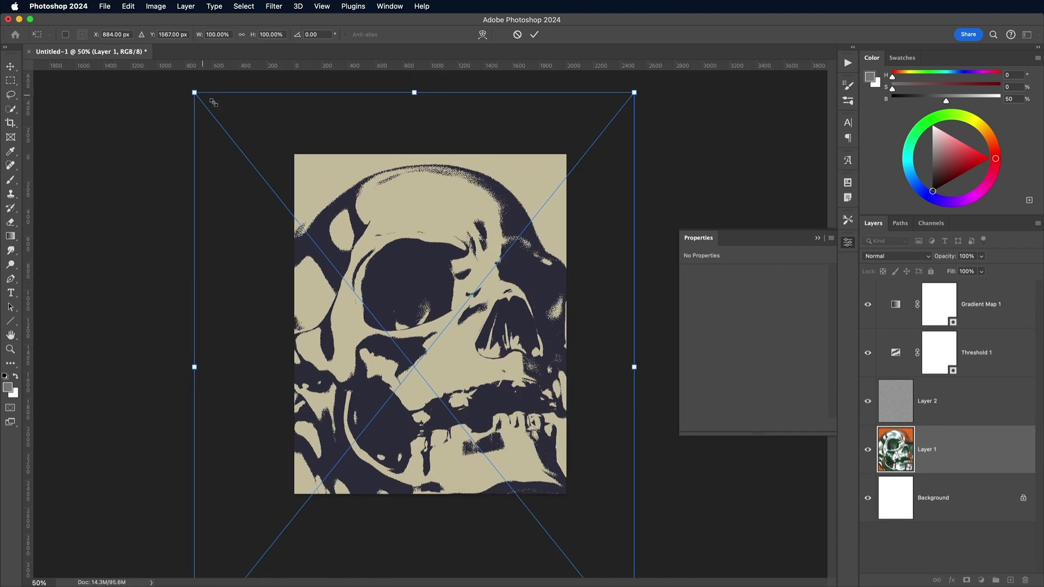
{"action": "left_click_drag", "start_coordinate": [189, 92], "coordinate": [272, 188]}
{"action": "left_click_drag", "start_coordinate": [402, 288], "coordinate": [287, 153]}
{"action": "key", "text": "Return"}
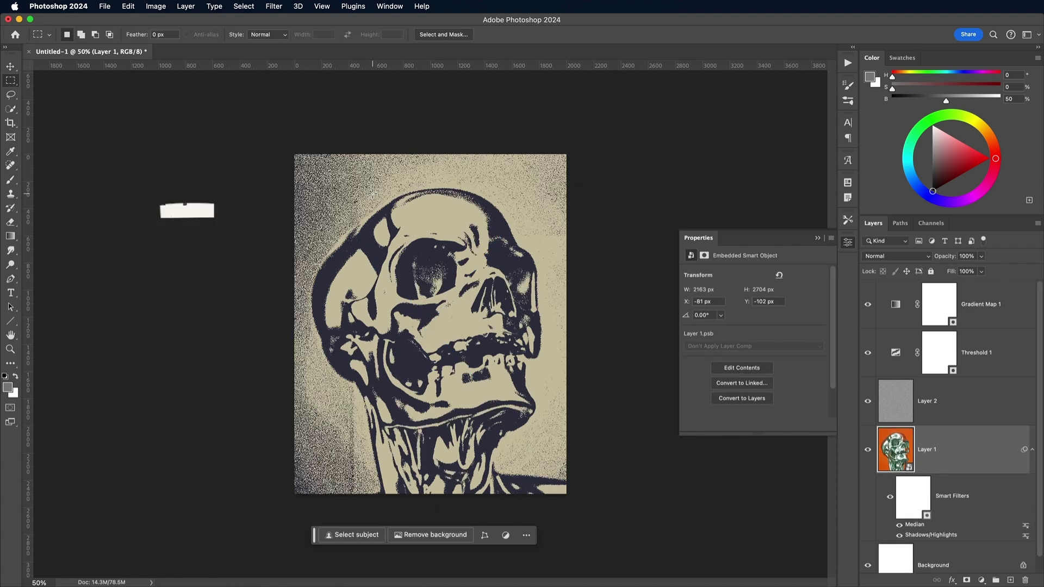
{"action": "key", "text": "super+plus"}
- Raise the Threshold 1 level to 149 and the grain layer's opacity to 46%
{"action": "left_click", "coordinate": [950, 387]}
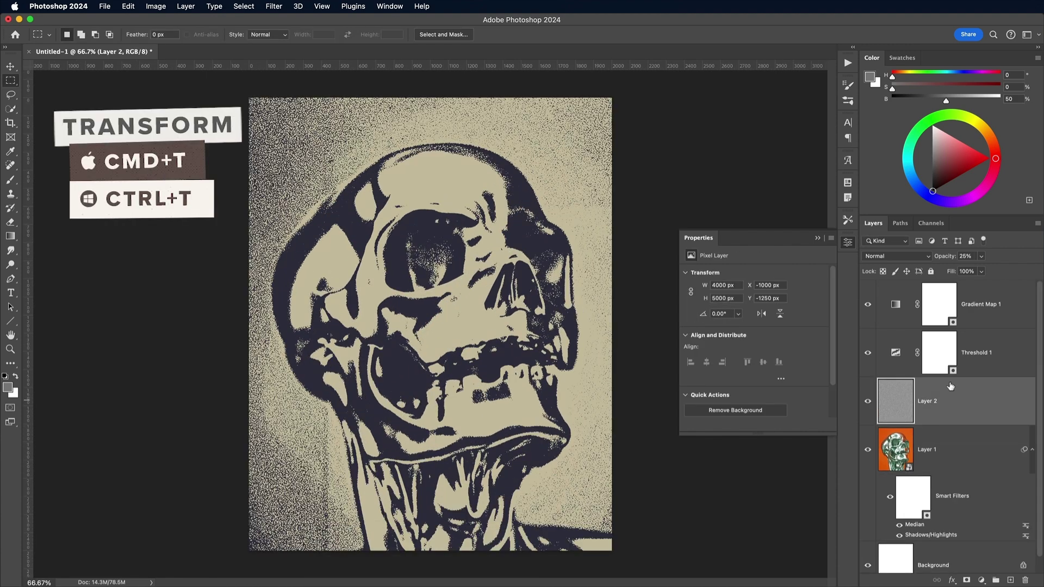
{"action": "left_click_drag", "start_coordinate": [985, 272], "coordinate": [990, 273]}
{"action": "left_click", "coordinate": [896, 355]}
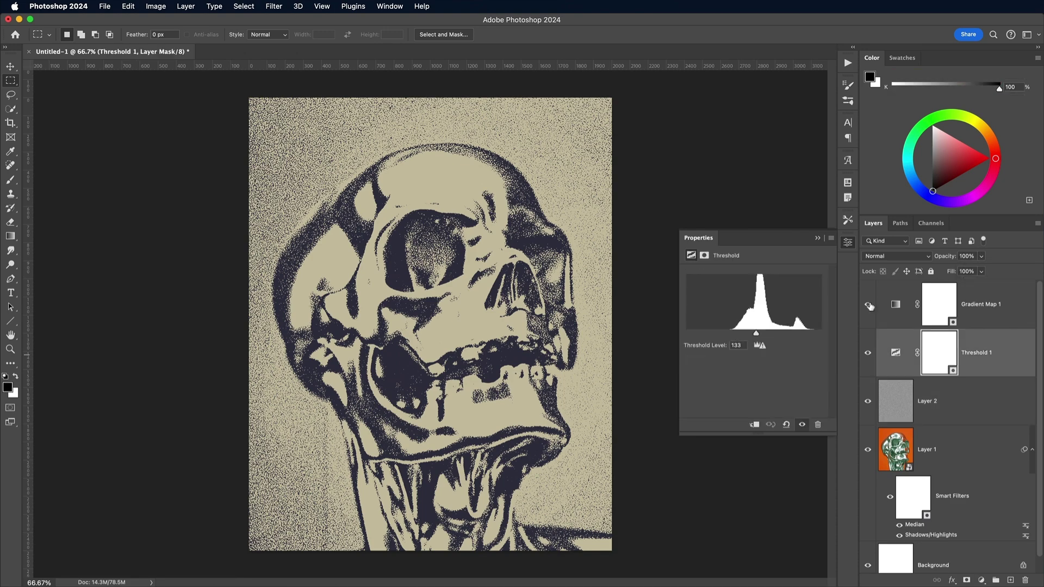
{"action": "left_click_drag", "start_coordinate": [758, 333], "coordinate": [766, 340]}
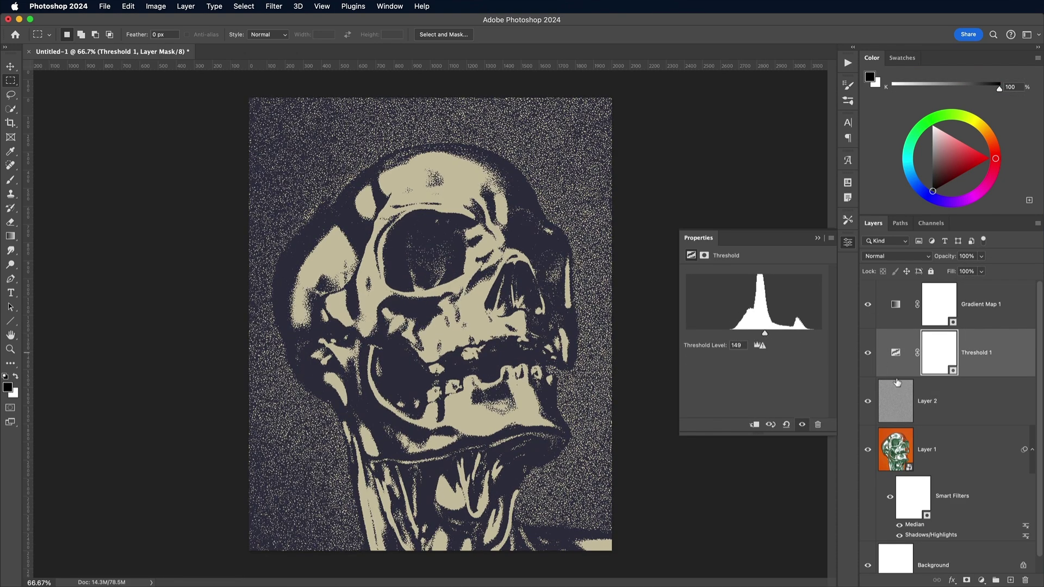
{"action": "left_click", "coordinate": [897, 384]}
{"action": "left_click_drag", "start_coordinate": [982, 274], "coordinate": [987, 273]}
{"action": "left_click", "coordinate": [894, 309]}
- Apply the dark-to-red SG Duotone 20 preset to Gradient Map 1 and close Properties
{"action": "left_click", "coordinate": [797, 285]}
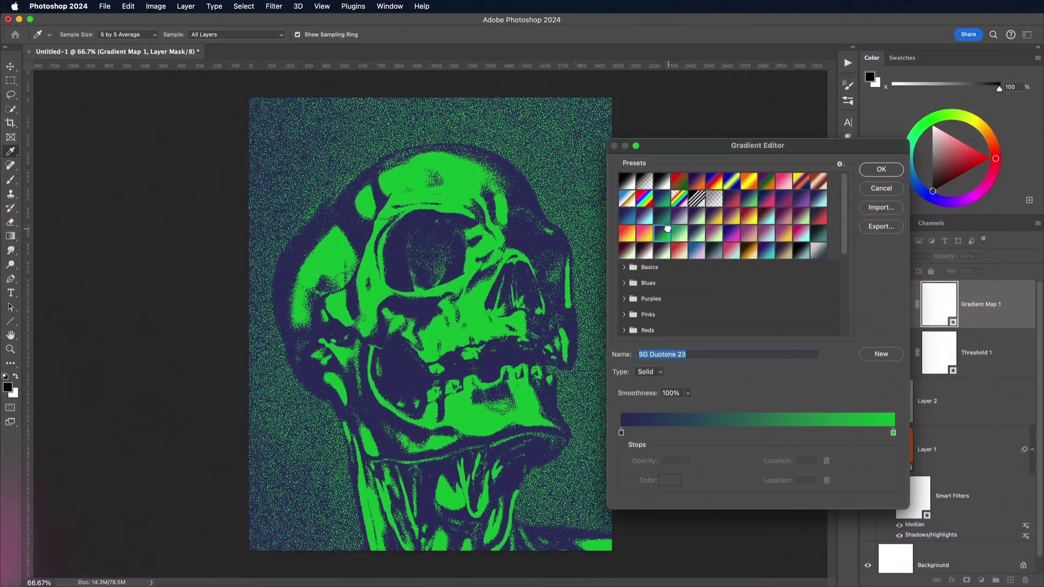
{"action": "left_click", "coordinate": [733, 233]}
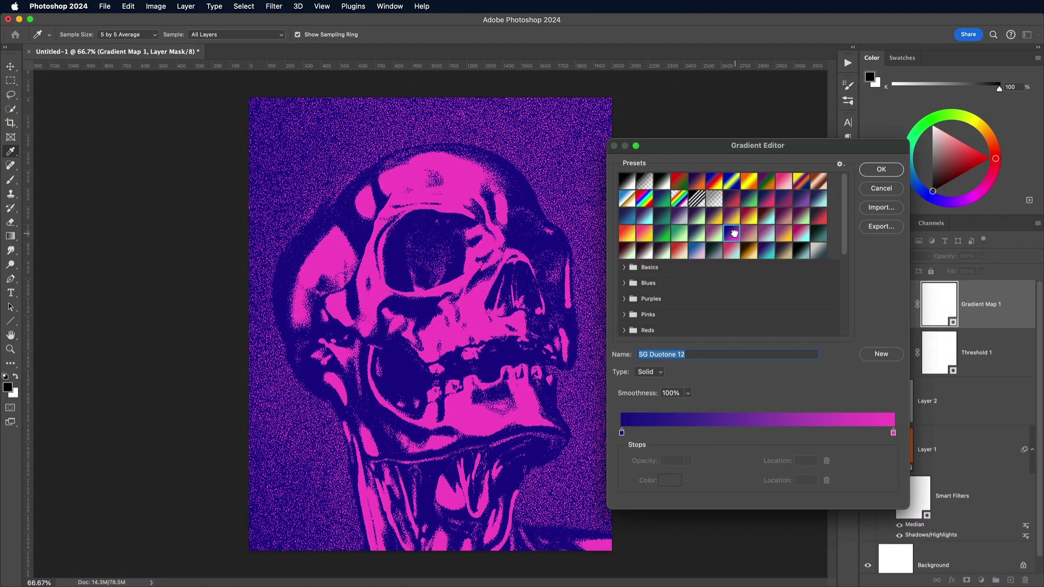
{"action": "left_click", "coordinate": [818, 218]}
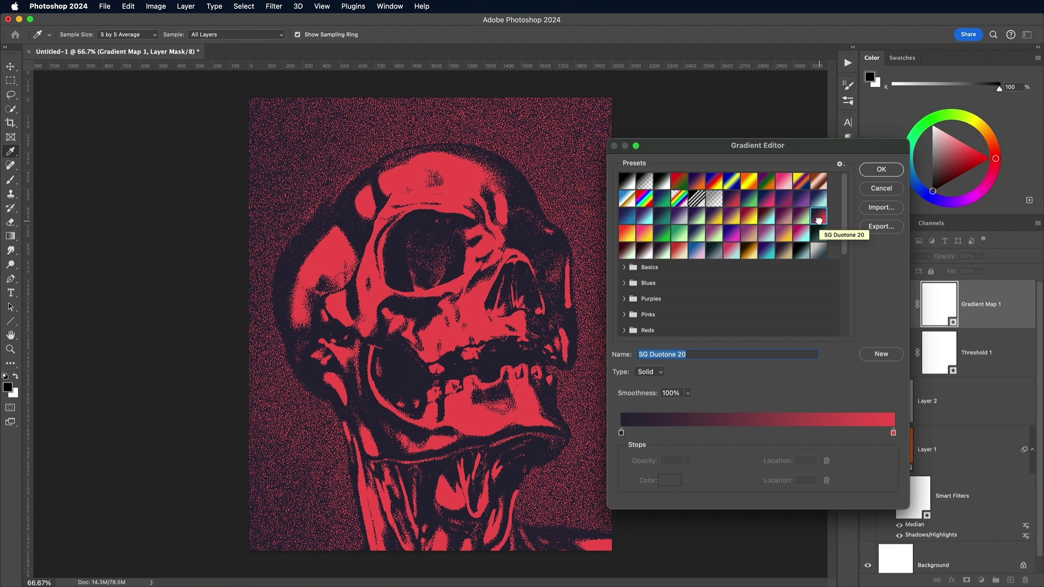
{"action": "left_click", "coordinate": [874, 170]}
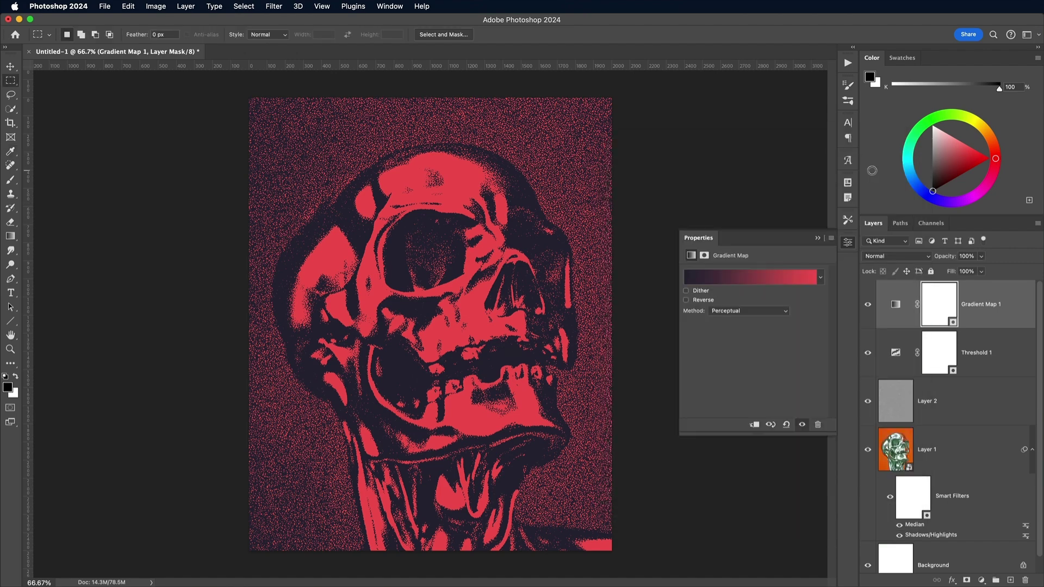
{"action": "left_click", "coordinate": [847, 244]}
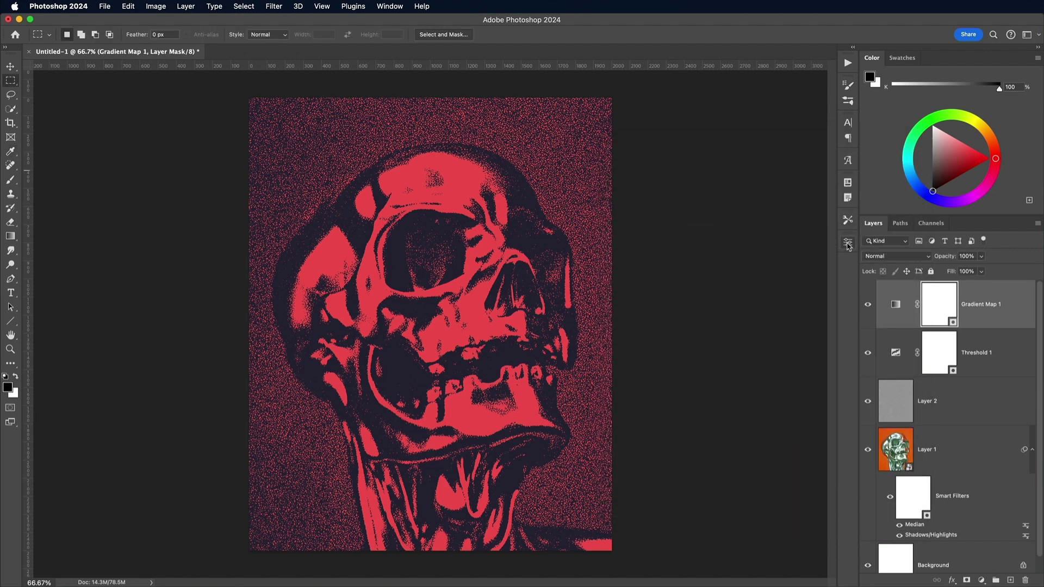
{"action": "key", "text": "super+equal"}
{"action": "key", "text": "super+equal"}
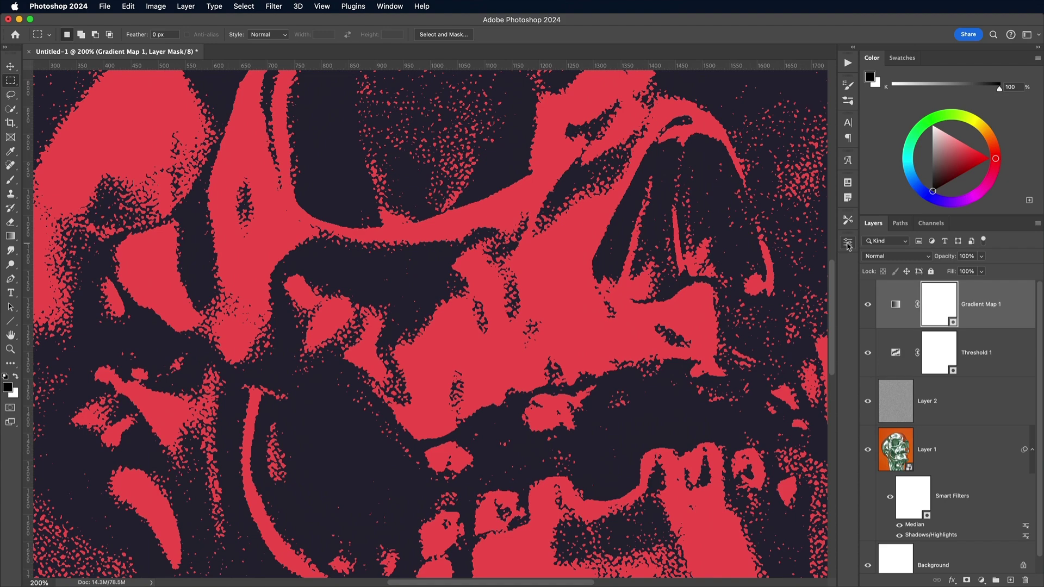
{"action": "key", "text": "super+0"}
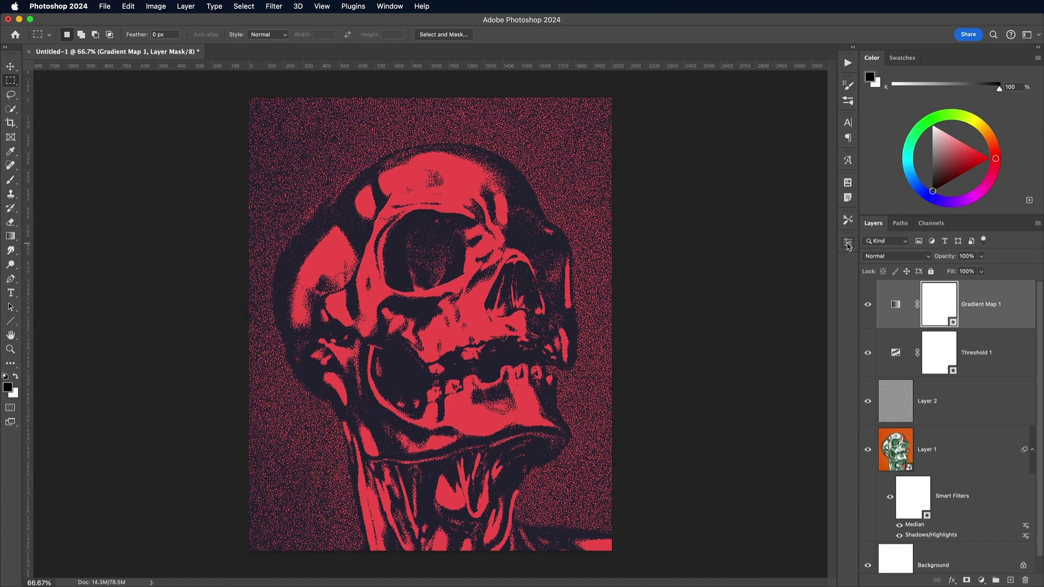